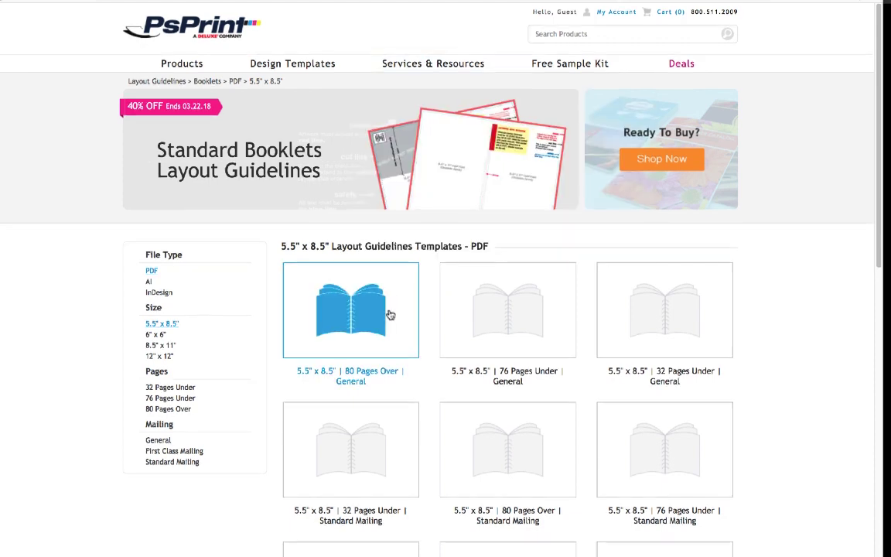
- Open PsPrint's Standard Booklets product page from Products > Booklets
{"action": "scroll", "coordinate": [390, 314], "scroll_direction": "down", "scroll_amount": 3}
{"action": "scroll", "coordinate": [390, 315], "scroll_direction": "up", "scroll_amount": 3}
{"action": "mouse_move", "coordinate": [168, 65]}
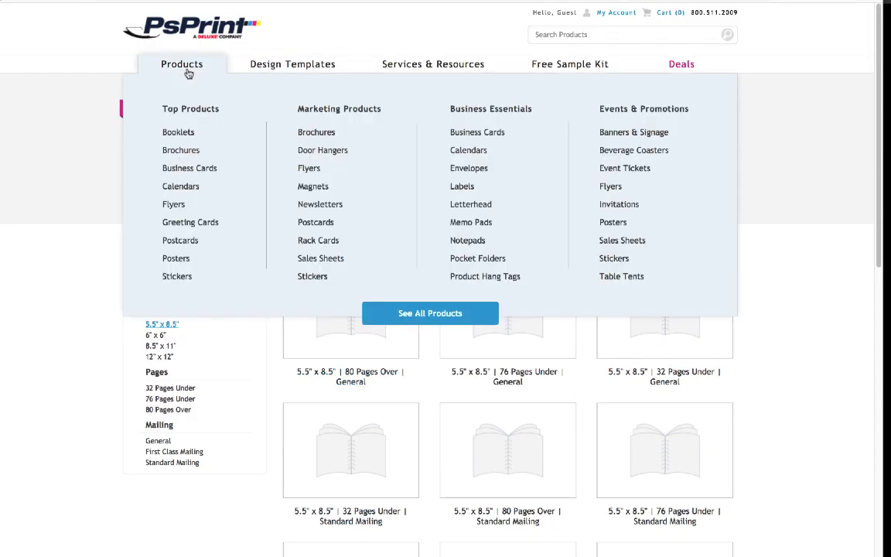
{"action": "left_click", "coordinate": [177, 133]}
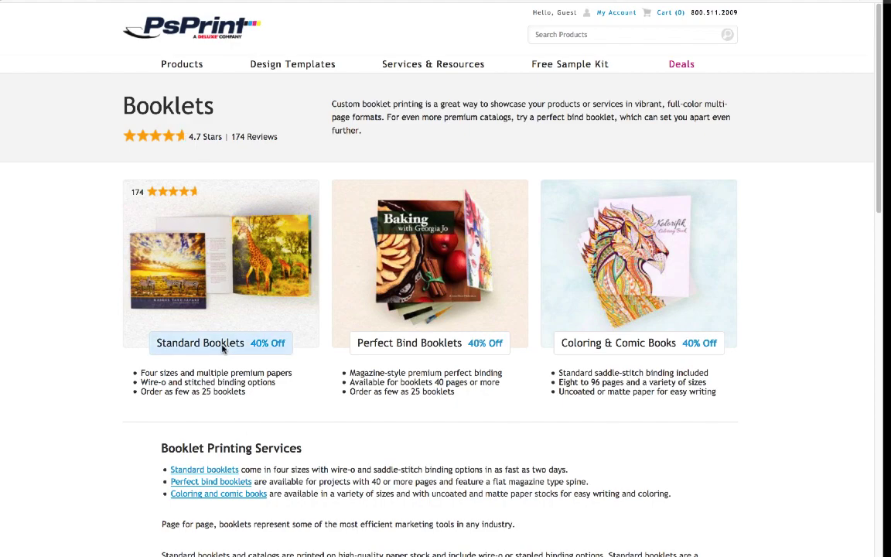
{"action": "left_click", "coordinate": [201, 340]}
- Show the Standard Booklets Print Guidelines with the booklet layout downloads for each size
{"action": "scroll", "coordinate": [305, 474], "scroll_direction": "down", "scroll_amount": 5}
{"action": "scroll", "coordinate": [294, 433], "scroll_direction": "up", "scroll_amount": 5}
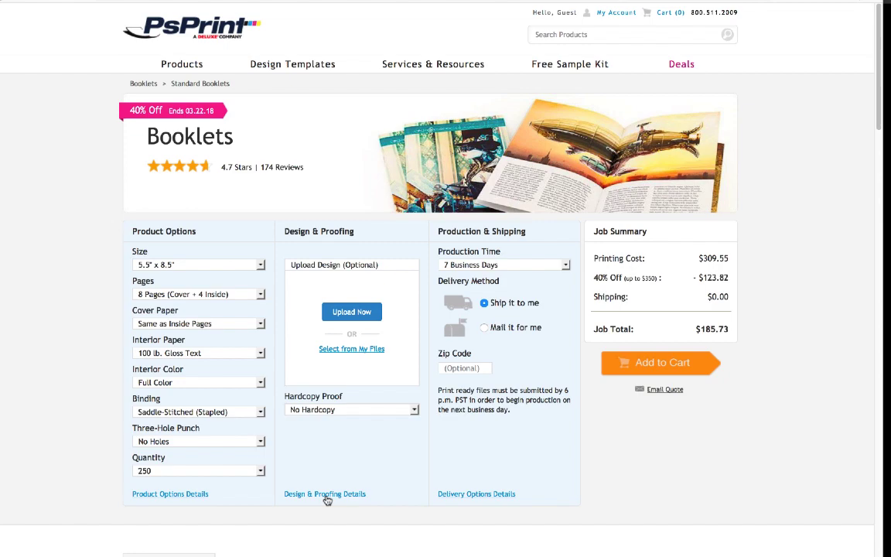
{"action": "scroll", "coordinate": [323, 458], "scroll_direction": "down", "scroll_amount": 3}
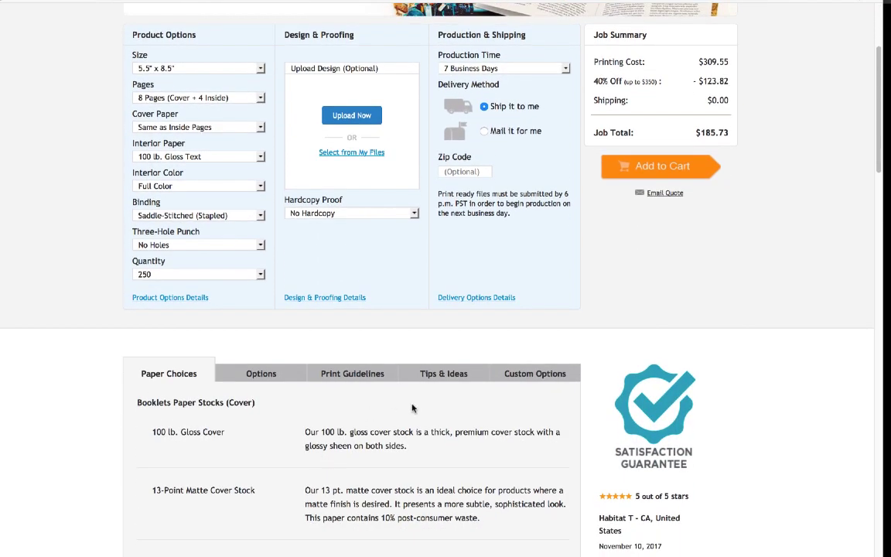
{"action": "scroll", "coordinate": [411, 407], "scroll_direction": "down", "scroll_amount": 3}
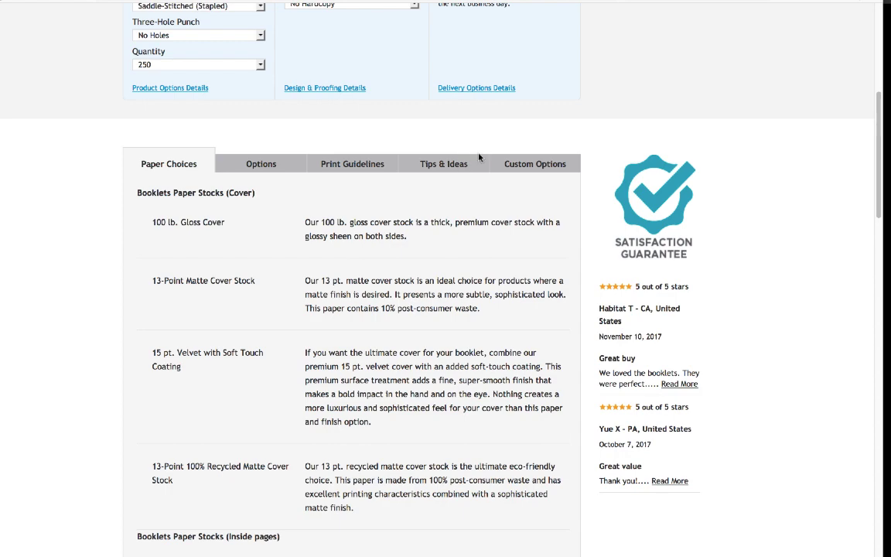
{"action": "left_click", "coordinate": [319, 155]}
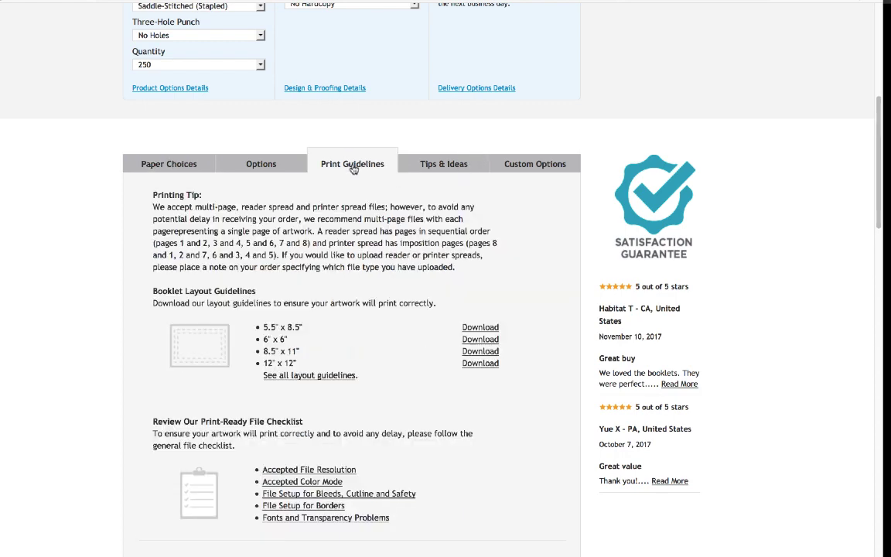
{"action": "scroll", "coordinate": [272, 475], "scroll_direction": "down", "scroll_amount": 3}
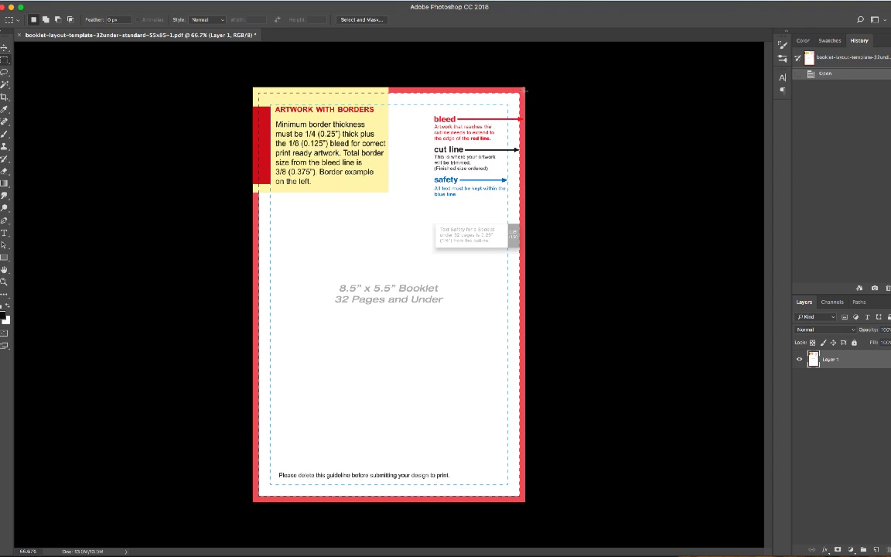
- Check the template page's right and bottom edges with Rectangular Marquee selections, deselecting between checks
{"action": "left_click_drag", "start_coordinate": [520, 85], "coordinate": [607, 530]}
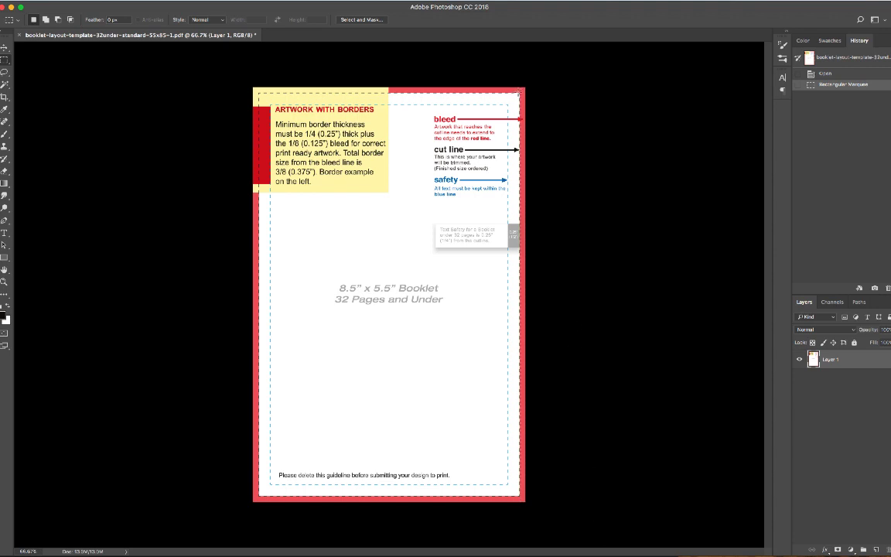
{"action": "left_click_drag", "start_coordinate": [520, 91], "coordinate": [529, 532]}
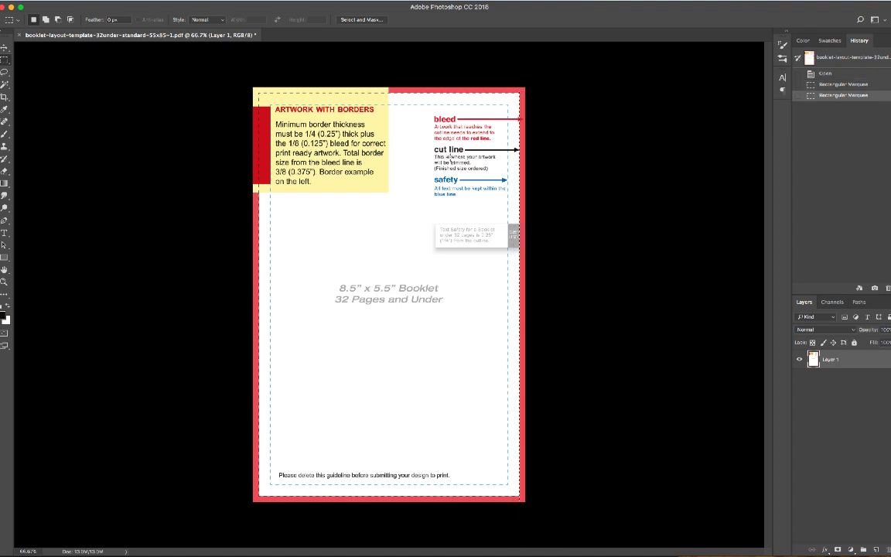
{"action": "key", "text": "super+d"}
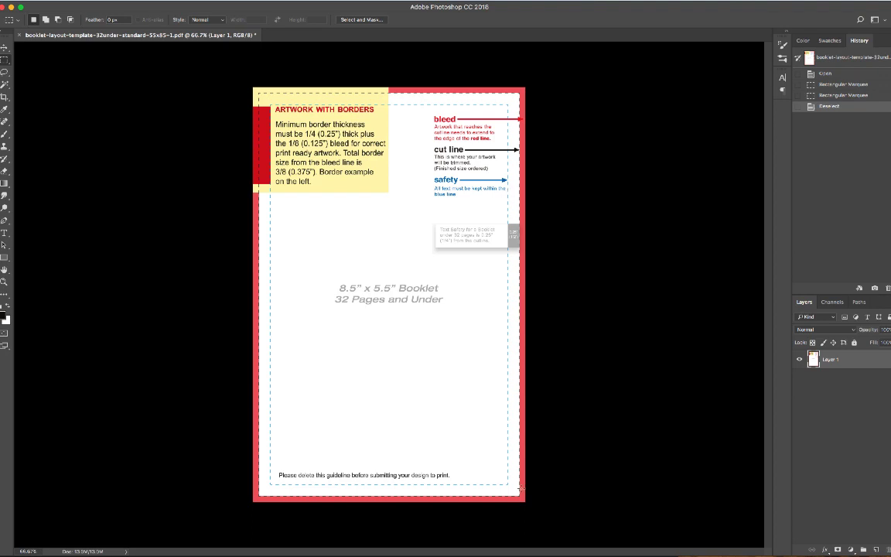
{"action": "left_click_drag", "start_coordinate": [506, 483], "coordinate": [553, 75]}
{"action": "left_click", "coordinate": [508, 487]}
{"action": "left_click_drag", "start_coordinate": [553, 76], "coordinate": [554, 75]}
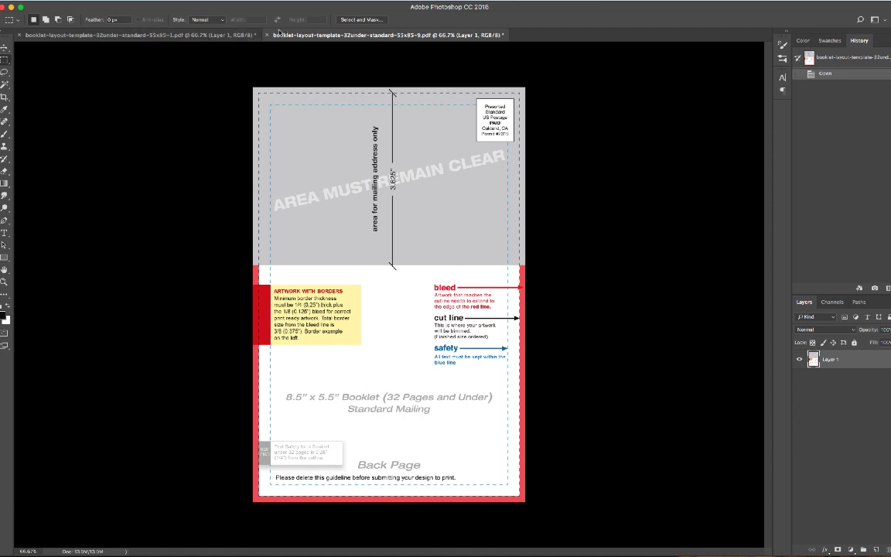
- Widen the back-page canvas to 200 percent, anchored on the left
{"action": "left_click", "coordinate": [117, 6]}
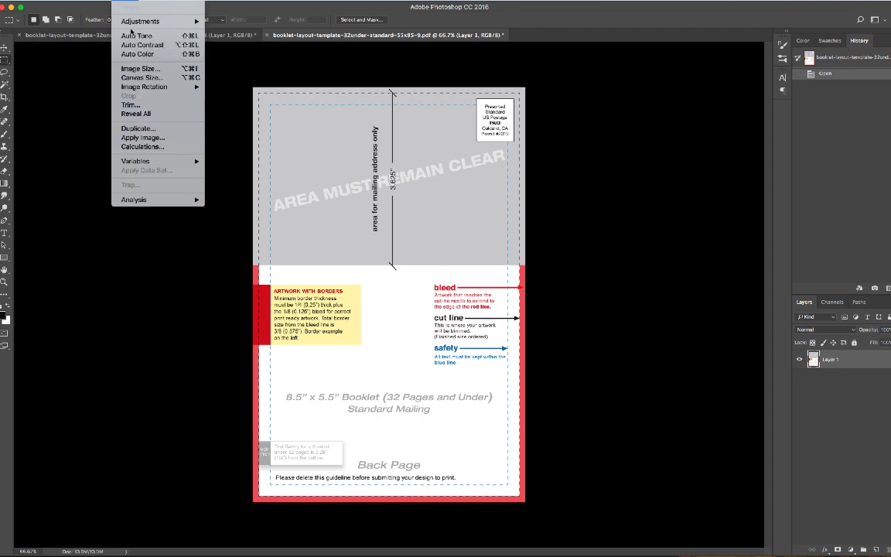
{"action": "left_click", "coordinate": [139, 73]}
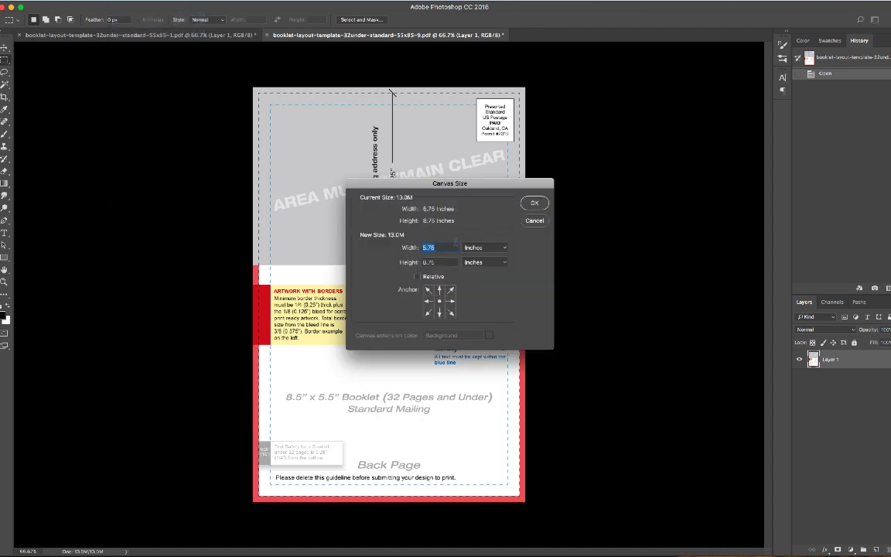
{"action": "left_click", "coordinate": [428, 301]}
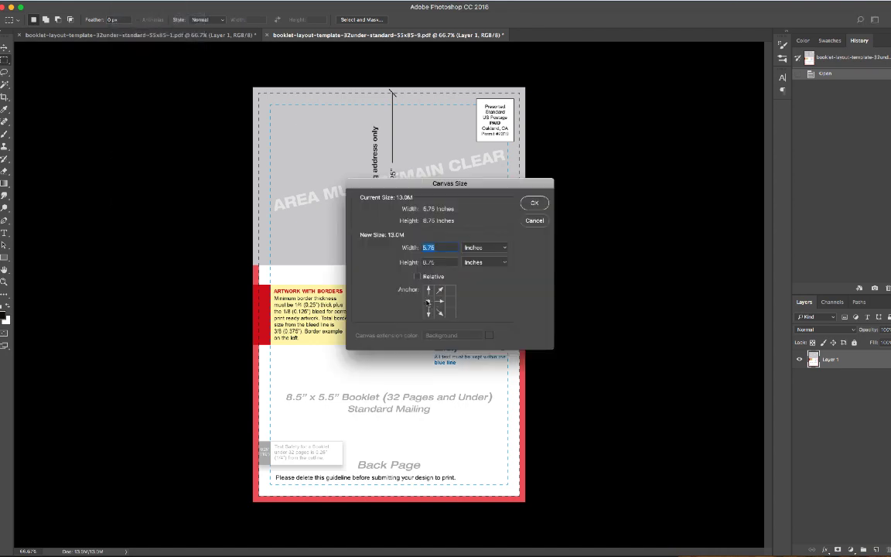
{"action": "left_click", "coordinate": [483, 248]}
{"action": "left_click", "coordinate": [490, 230]}
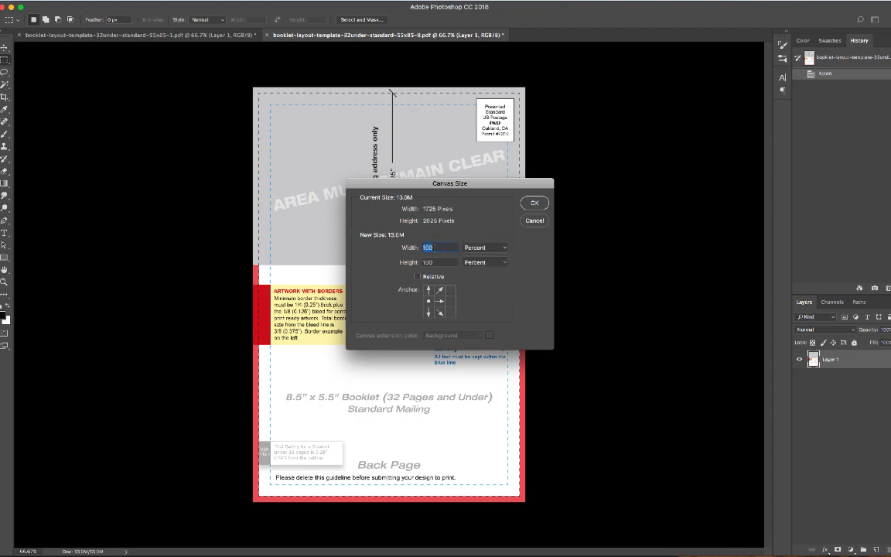
{"action": "type", "text": "200"}
{"action": "left_click", "coordinate": [533, 203]}
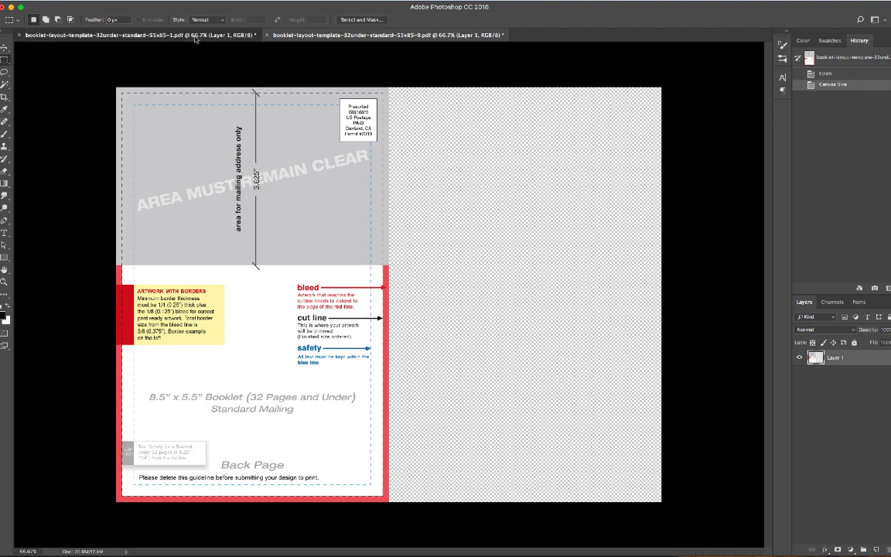
- Copy the front booklet page and paste it into the empty right half of the spread
{"action": "left_click", "coordinate": [175, 35]}
{"action": "key", "text": "super+a"}
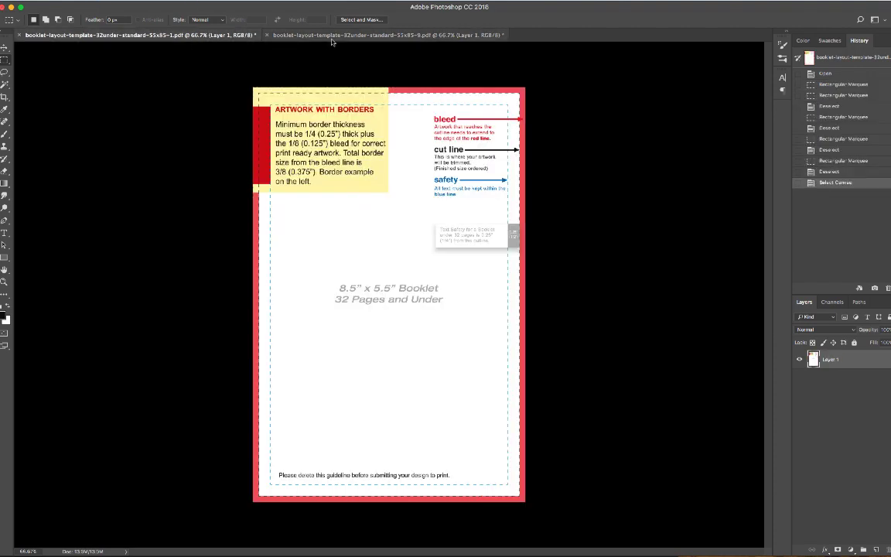
{"action": "left_click", "coordinate": [332, 36]}
{"action": "key", "text": "super+v"}
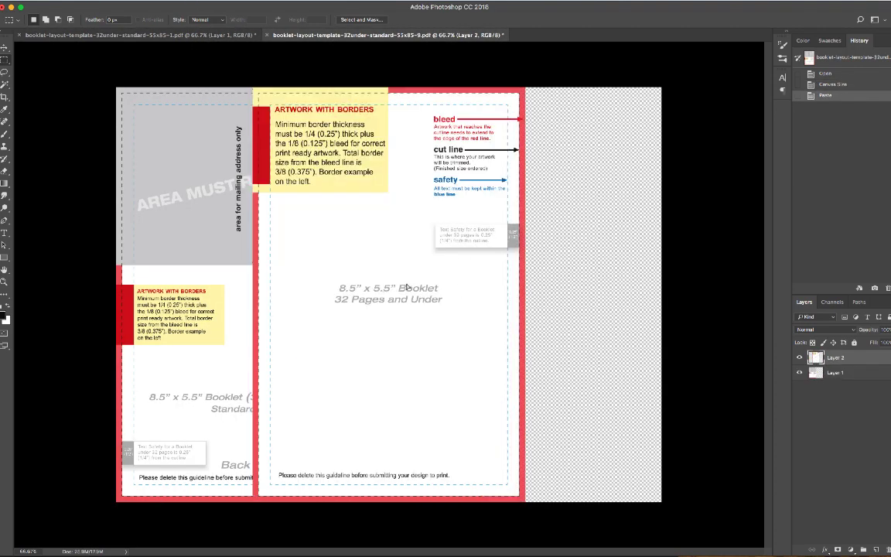
{"action": "left_click_drag", "start_coordinate": [364, 259], "coordinate": [518, 288]}
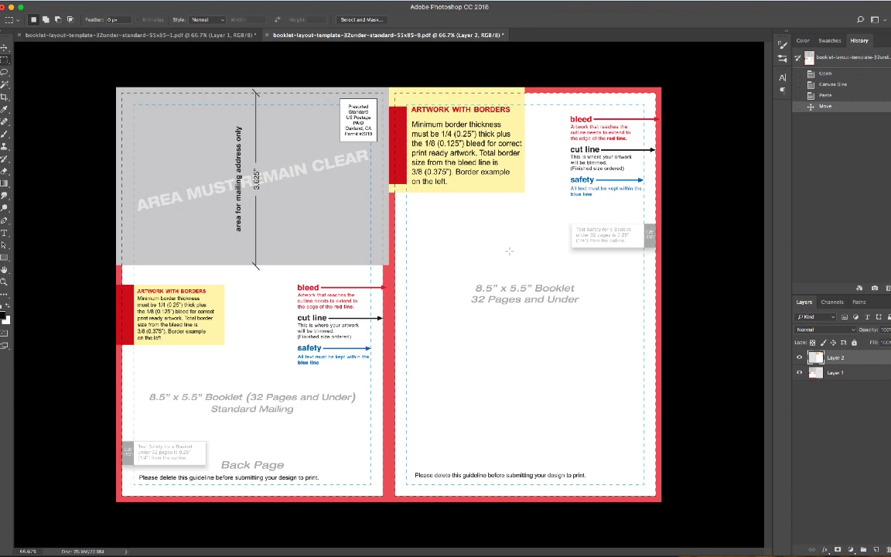
- Check the alignment at the centre fold with marquee selections
{"action": "left_click_drag", "start_coordinate": [396, 75], "coordinate": [389, 512]}
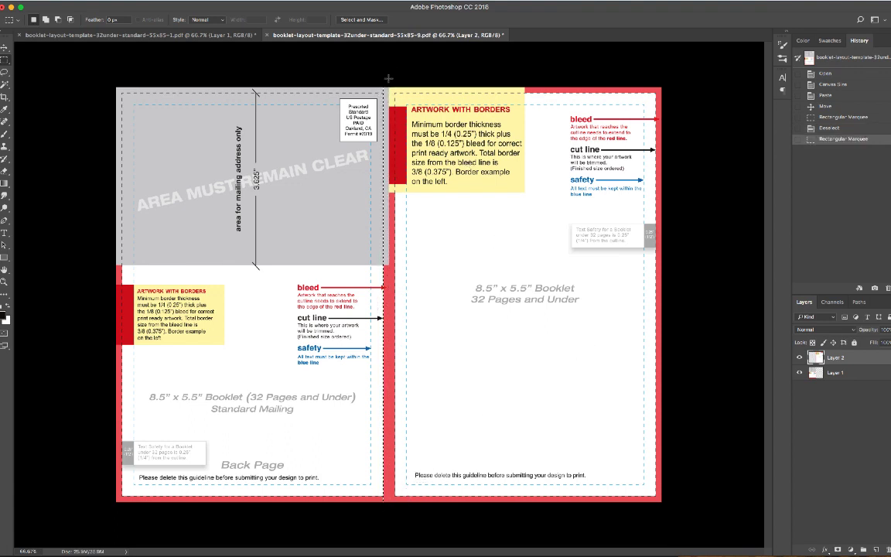
{"action": "left_click", "coordinate": [418, 312]}
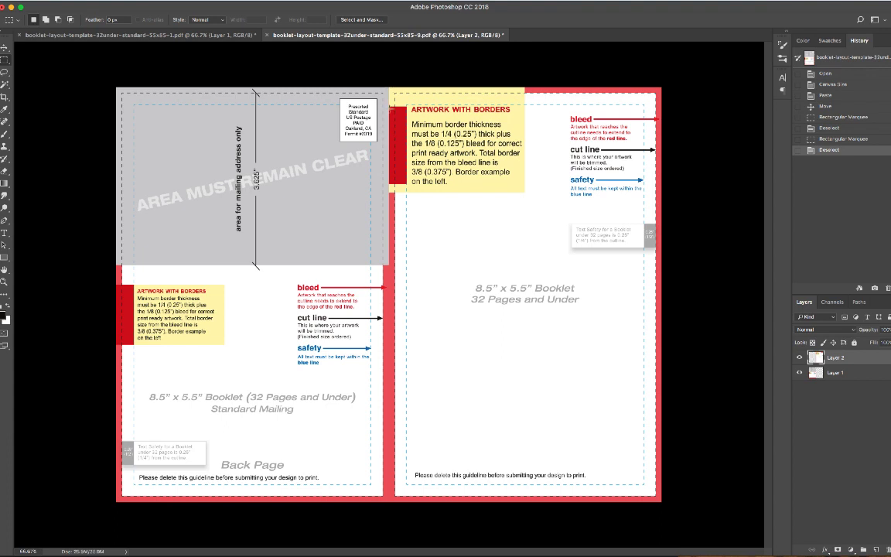
{"action": "left_click_drag", "start_coordinate": [391, 86], "coordinate": [382, 470]}
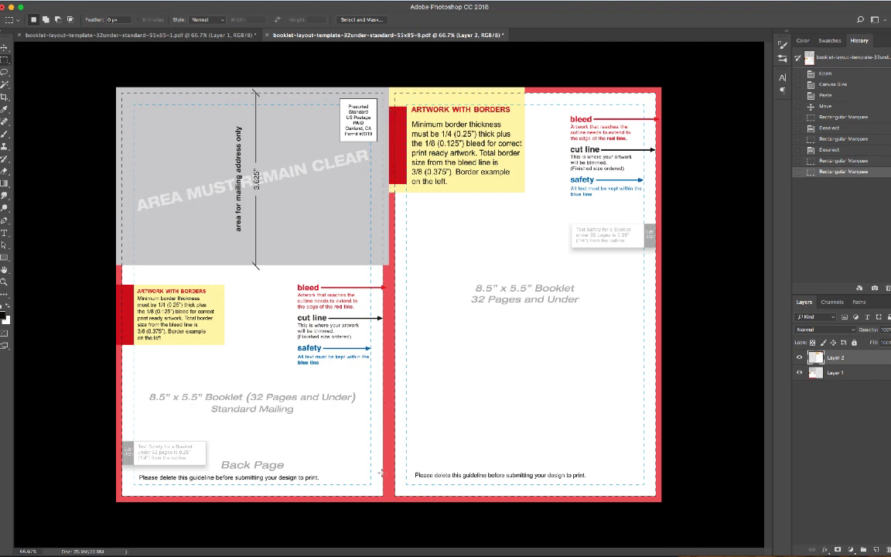
{"action": "left_click", "coordinate": [360, 393]}
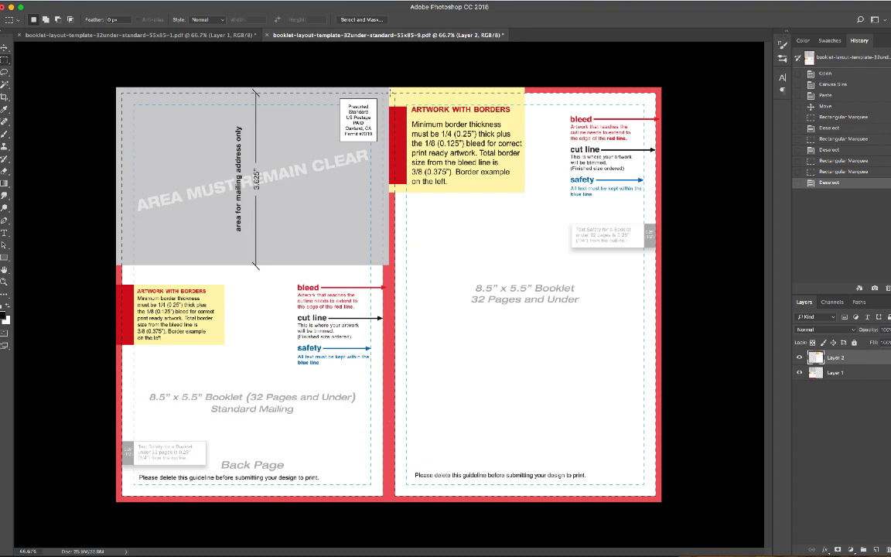
{"action": "left_click_drag", "start_coordinate": [349, 144], "coordinate": [350, 143]}
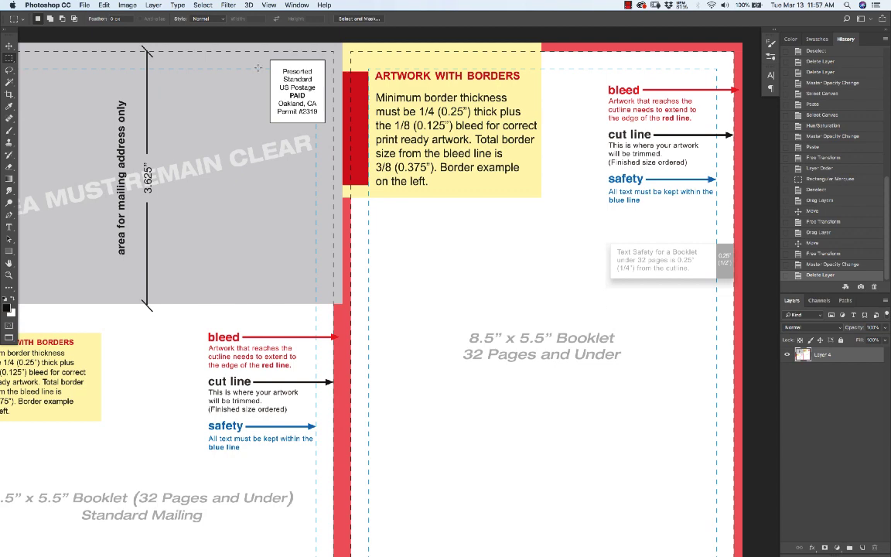
{"action": "key", "text": "ctrl+minus"}
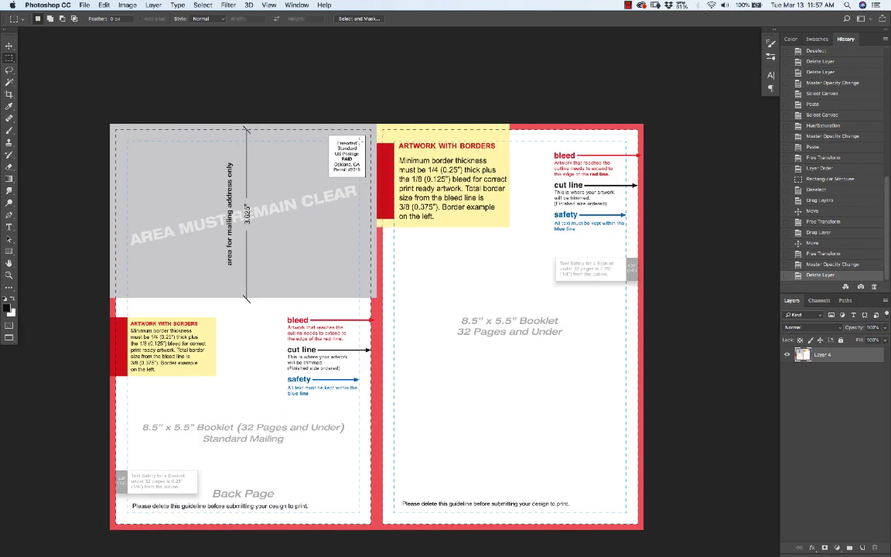
{"action": "left_click", "coordinate": [125, 6]}
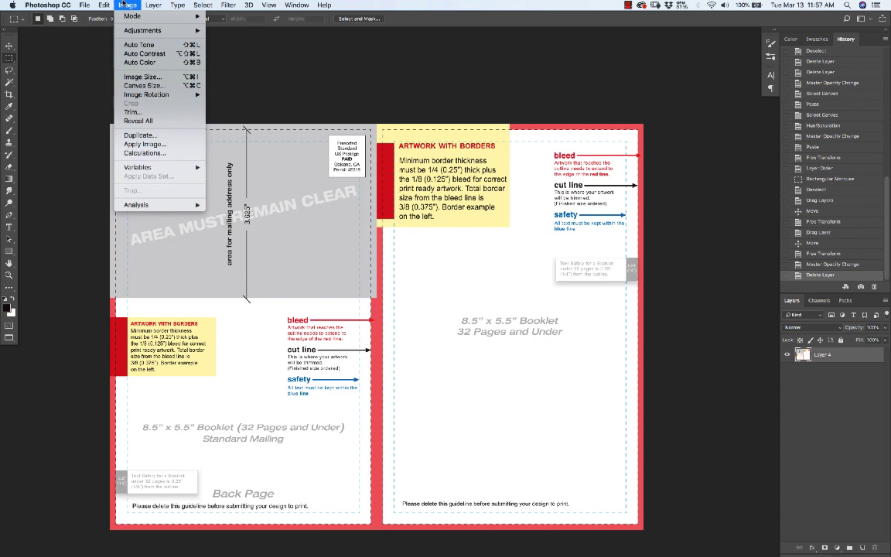
{"action": "left_click", "coordinate": [143, 77]}
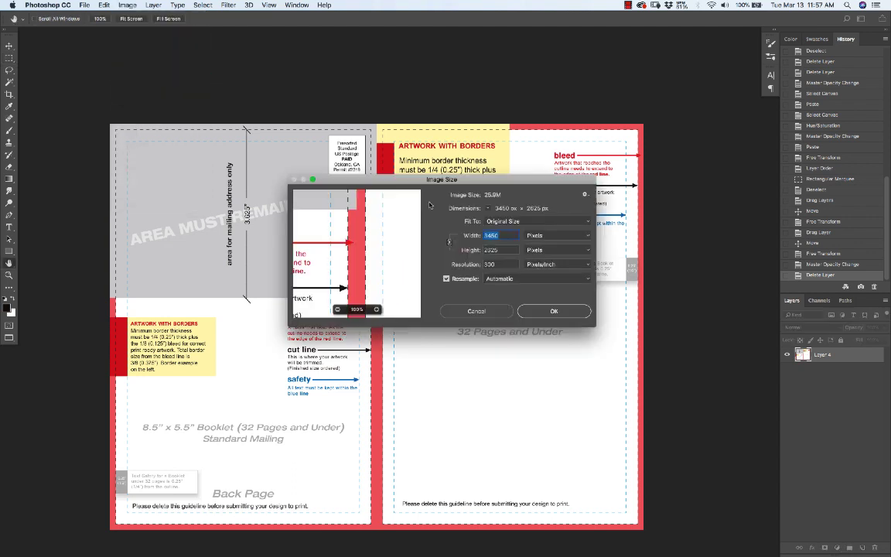
{"action": "left_click", "coordinate": [544, 240]}
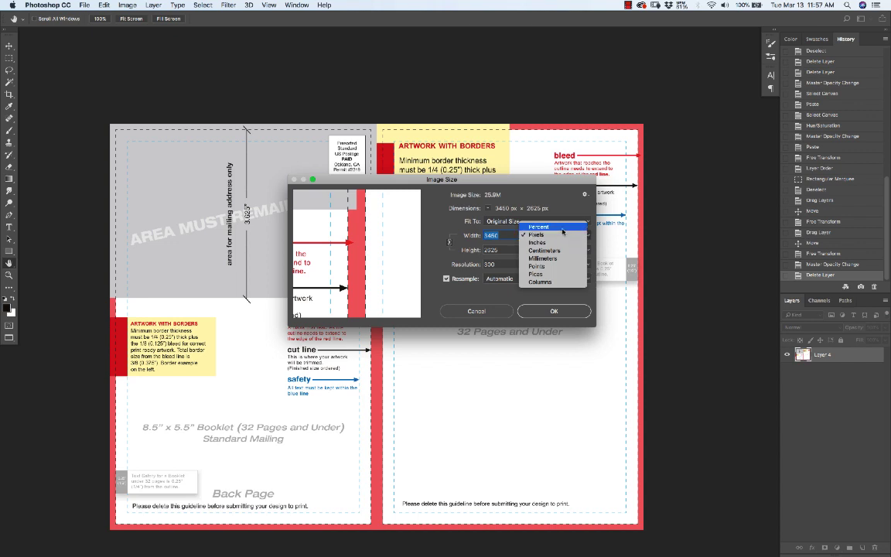
{"action": "left_click", "coordinate": [555, 236]}
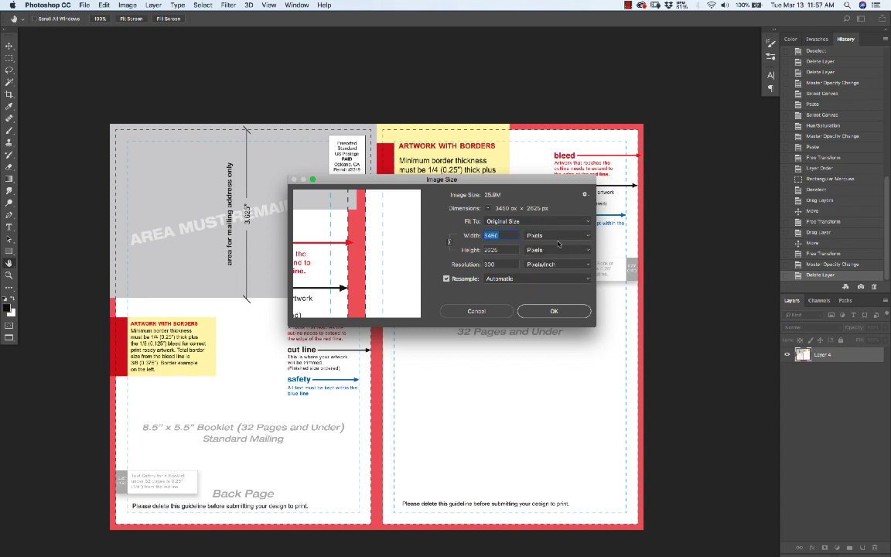
{"action": "left_click", "coordinate": [556, 238]}
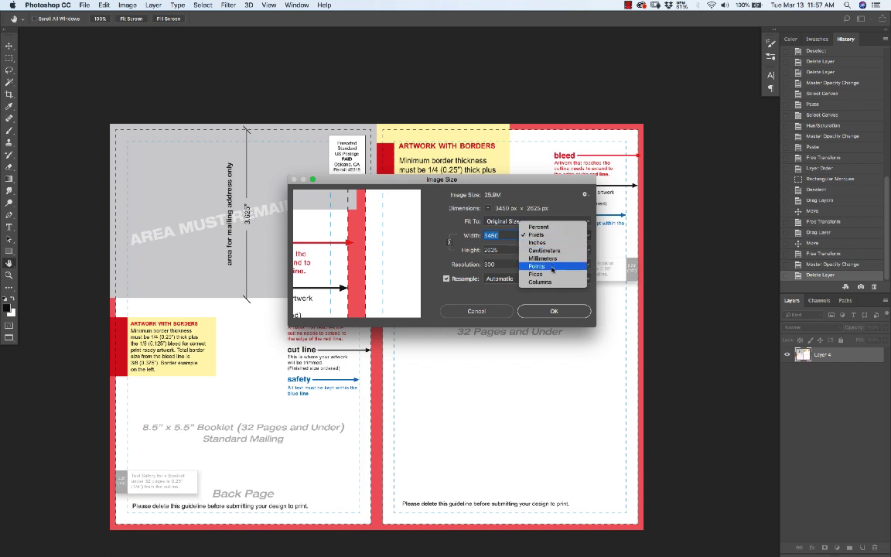
{"action": "left_click", "coordinate": [606, 253]}
{"action": "left_click_drag", "start_coordinate": [479, 179], "coordinate": [460, 226]}
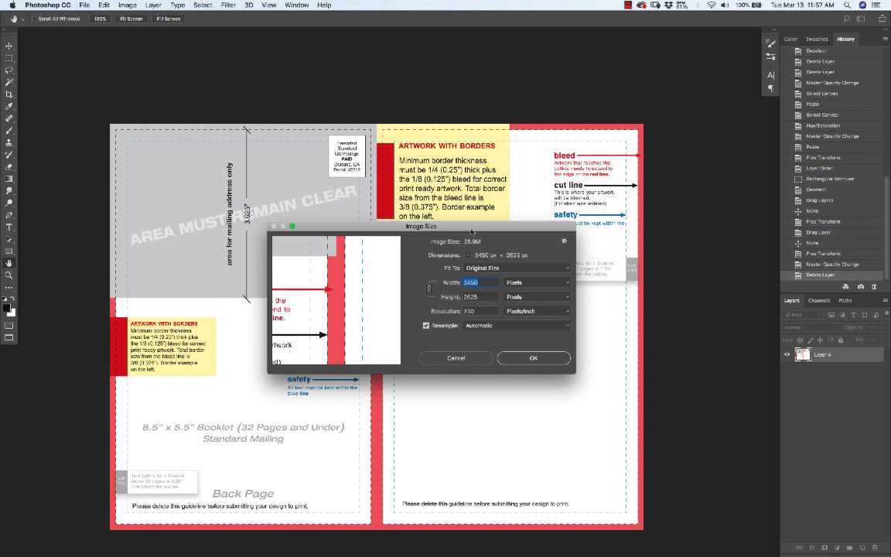
{"action": "left_click", "coordinate": [530, 283]}
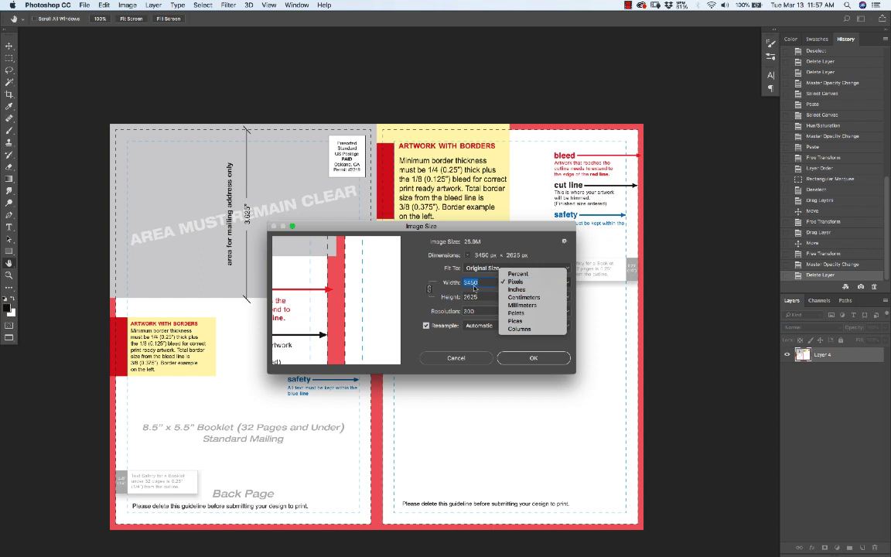
{"action": "left_click", "coordinate": [424, 205]}
{"action": "left_click_drag", "start_coordinate": [481, 228], "coordinate": [459, 223]}
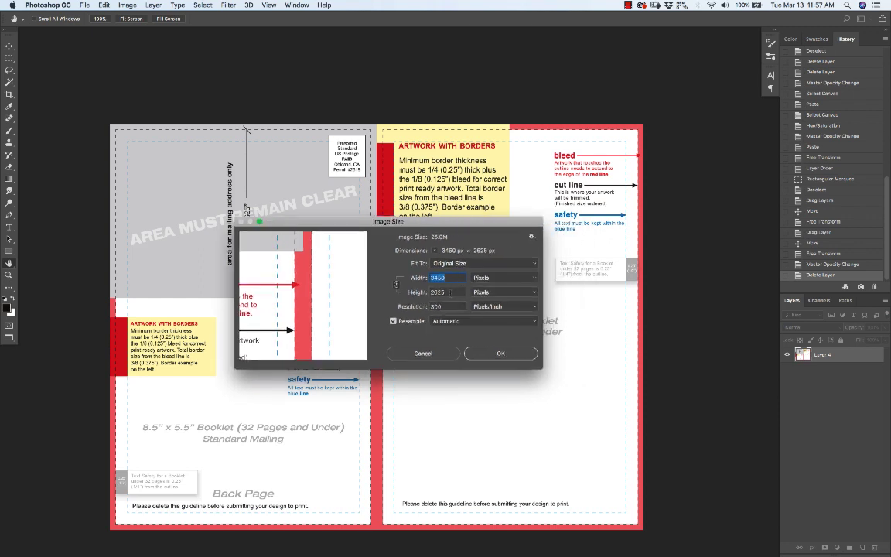
{"action": "key", "text": "Tab"}
{"action": "key", "text": "Tab"}
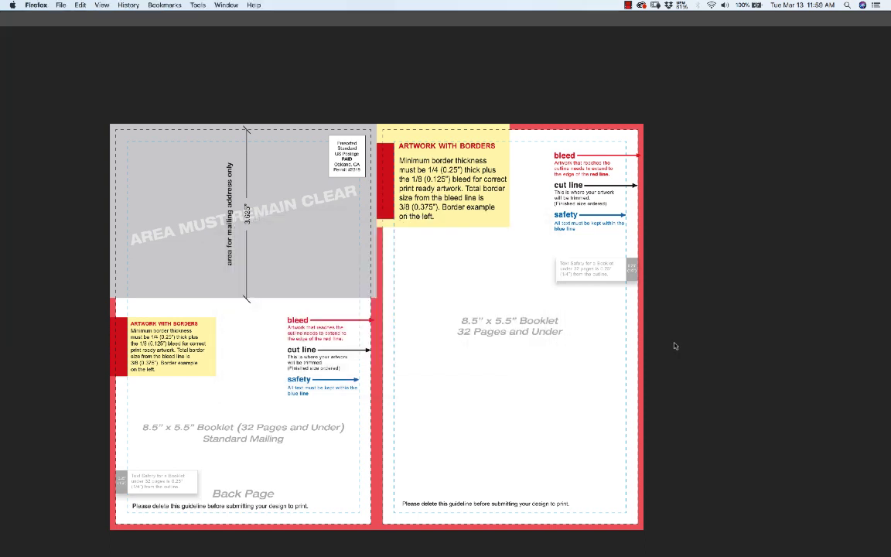
- Convert the booklet spread to CMYK Color mode and confirm the warning
{"action": "key", "text": "super+Tab"}
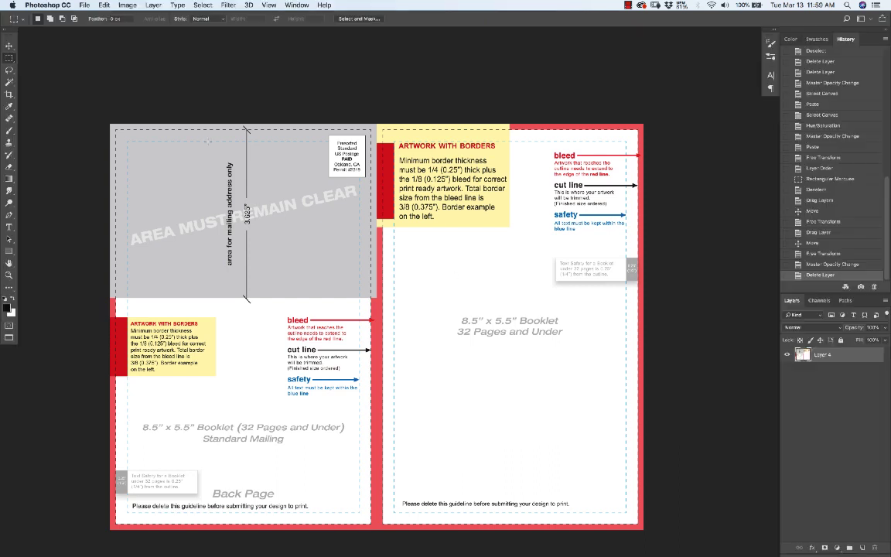
{"action": "left_click", "coordinate": [130, 5]}
{"action": "mouse_move", "coordinate": [133, 15]}
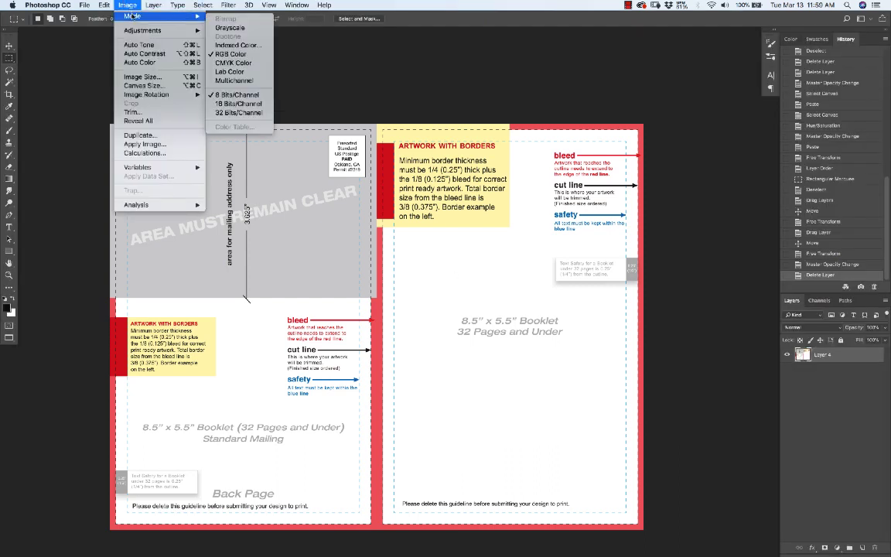
{"action": "left_click", "coordinate": [242, 62]}
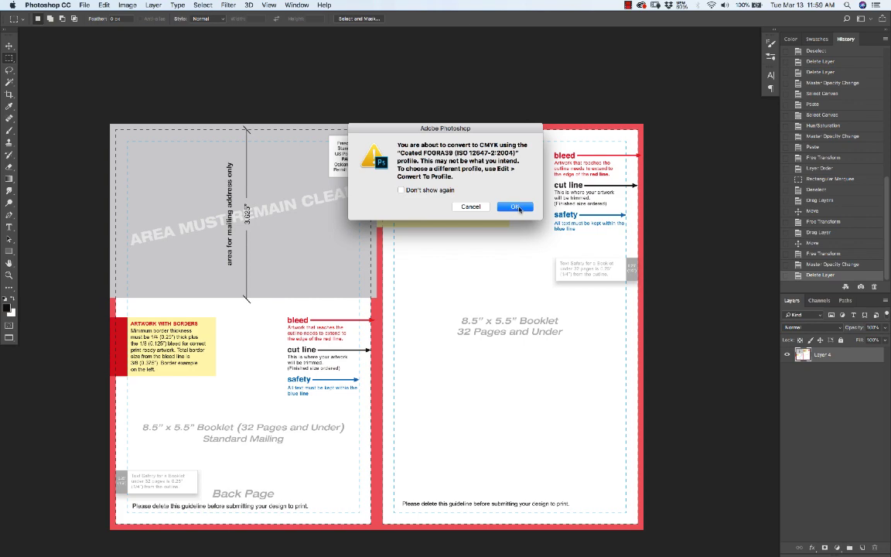
{"action": "left_click", "coordinate": [516, 207]}
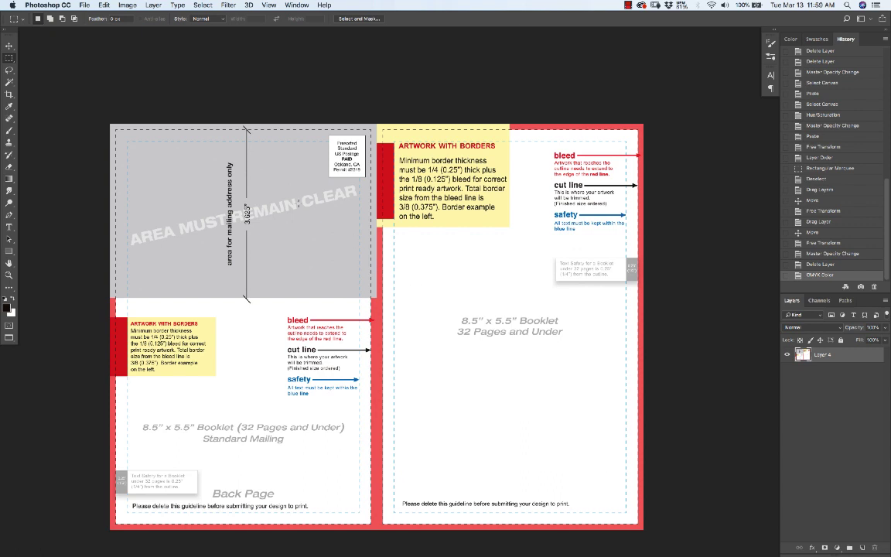
- Flip through the Color, Swatches and History panels
{"action": "left_click", "coordinate": [790, 39]}
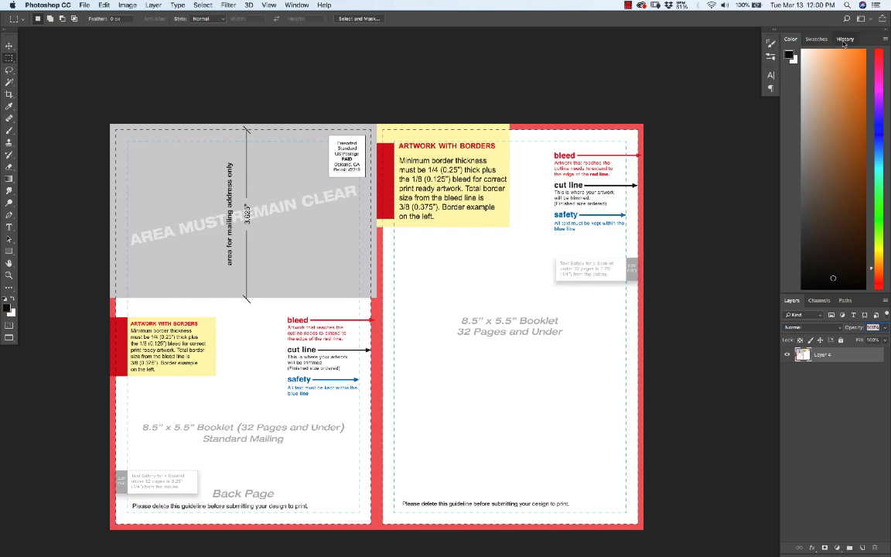
{"action": "left_click", "coordinate": [845, 39]}
{"action": "left_click", "coordinate": [826, 39]}
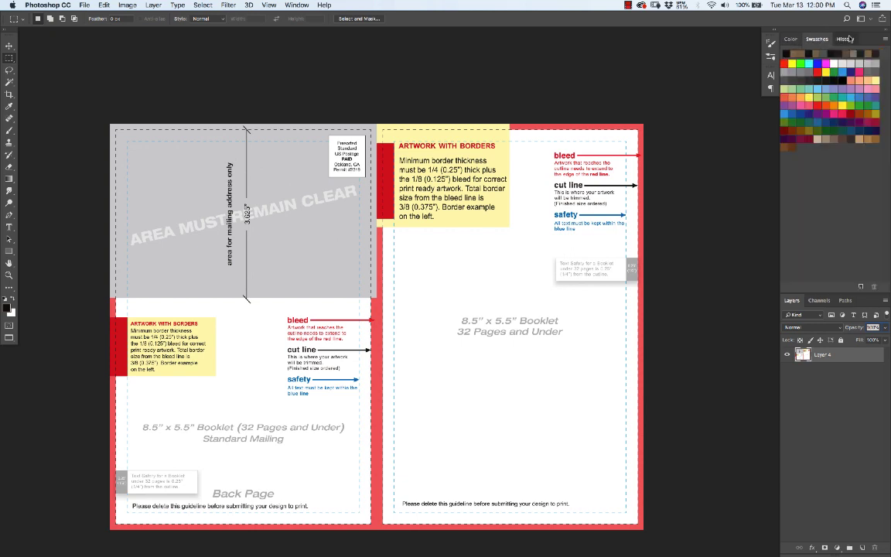
{"action": "left_click", "coordinate": [845, 38]}
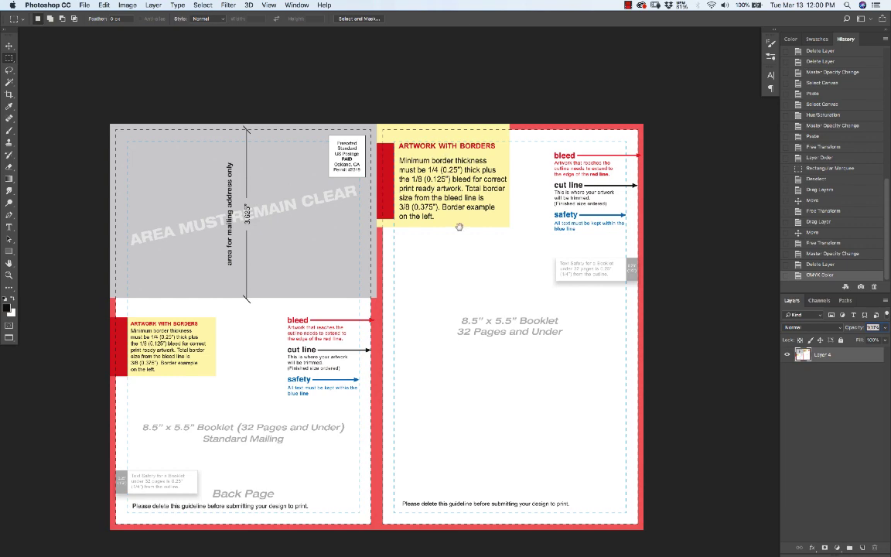
- Merge Layer 2 down into Layer 1 with Cmd+E
{"action": "scroll", "coordinate": [455, 199], "scroll_direction": "down", "scroll_amount": 2}
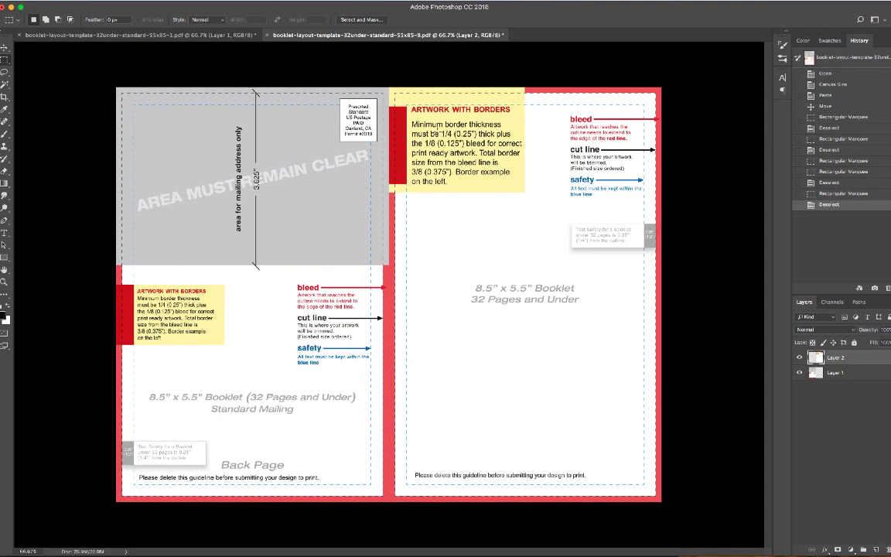
{"action": "key", "text": "super+e"}
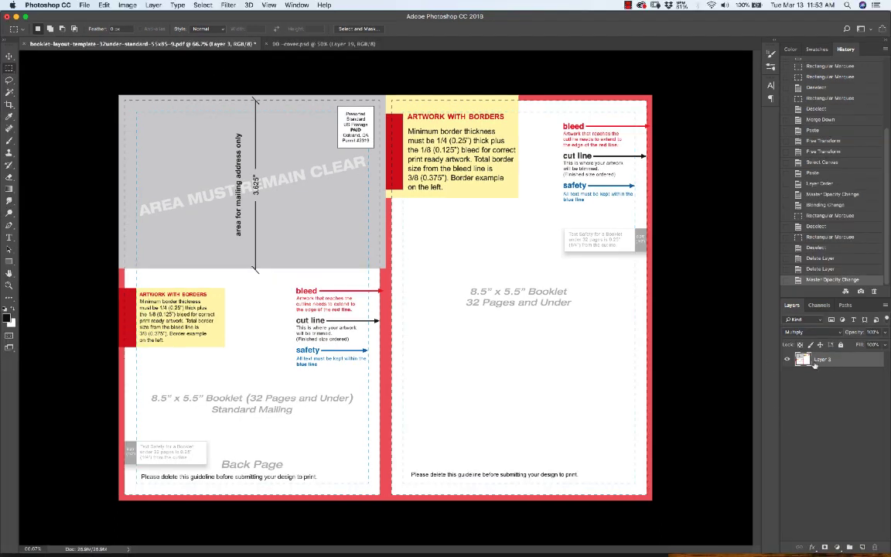
- Paste a template copy as Layer 4, whiten Layer 3 with Lightness +100, and fade Layer 4 to 25%
{"action": "key", "text": "super+a"}
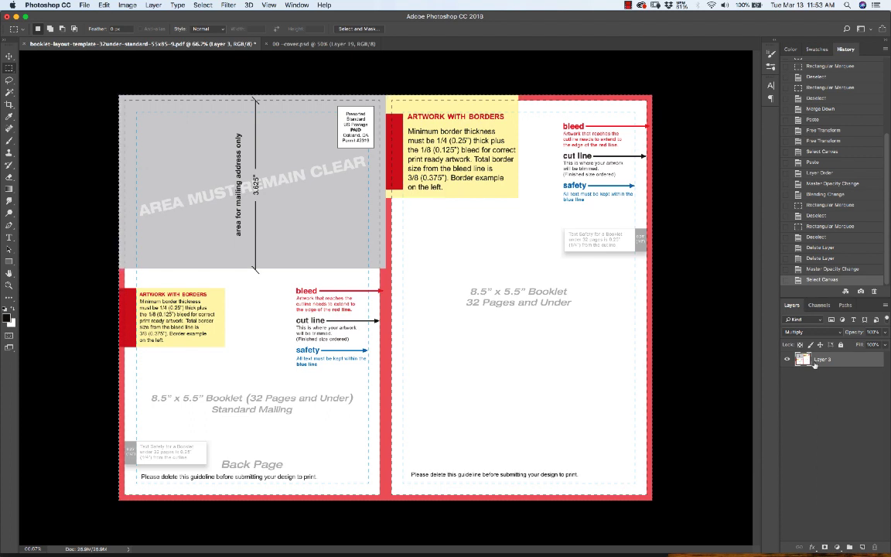
{"action": "key", "text": "super+v"}
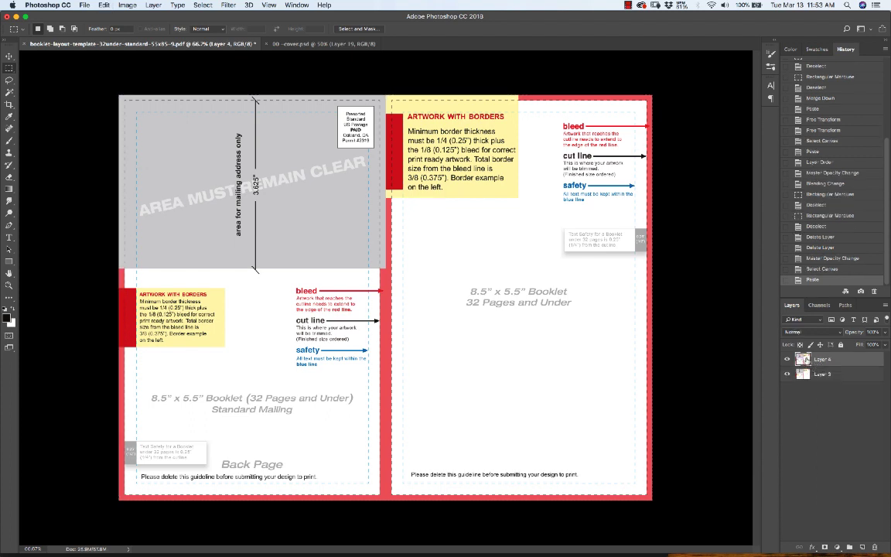
{"action": "left_click", "coordinate": [804, 375]}
{"action": "key", "text": "super+a"}
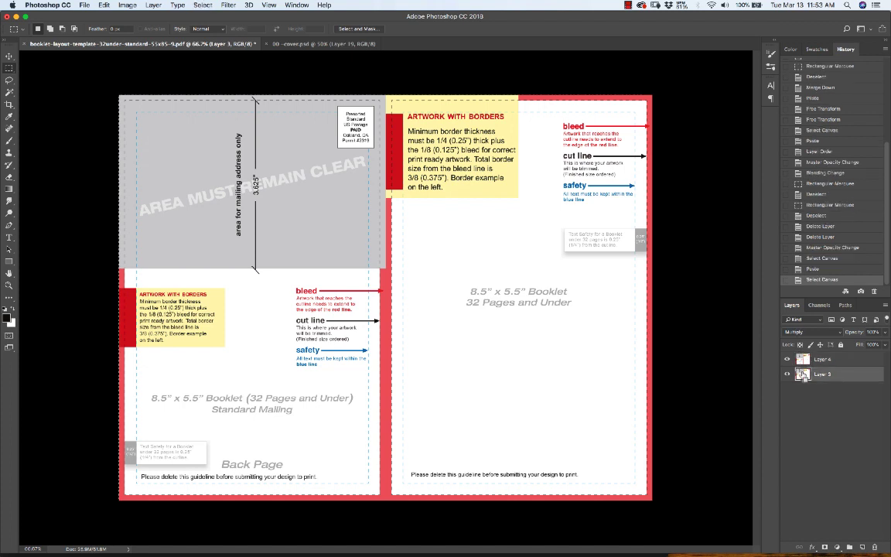
{"action": "key", "text": "super+u"}
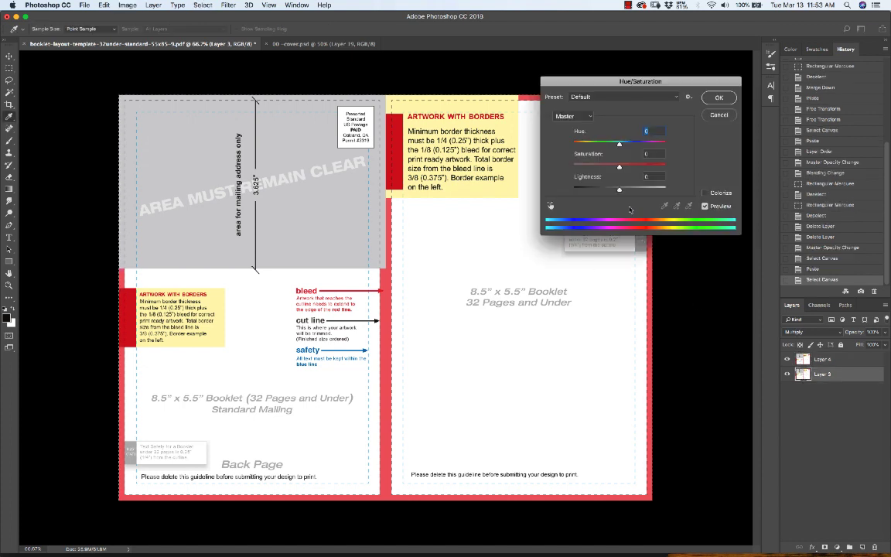
{"action": "left_click_drag", "start_coordinate": [619, 190], "coordinate": [665, 189]}
{"action": "left_click", "coordinate": [718, 98]}
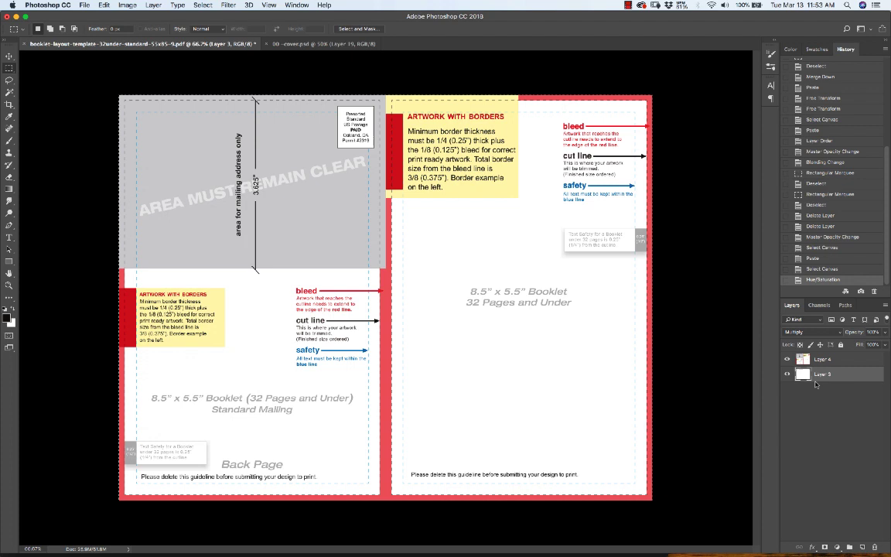
{"action": "left_click", "coordinate": [804, 361]}
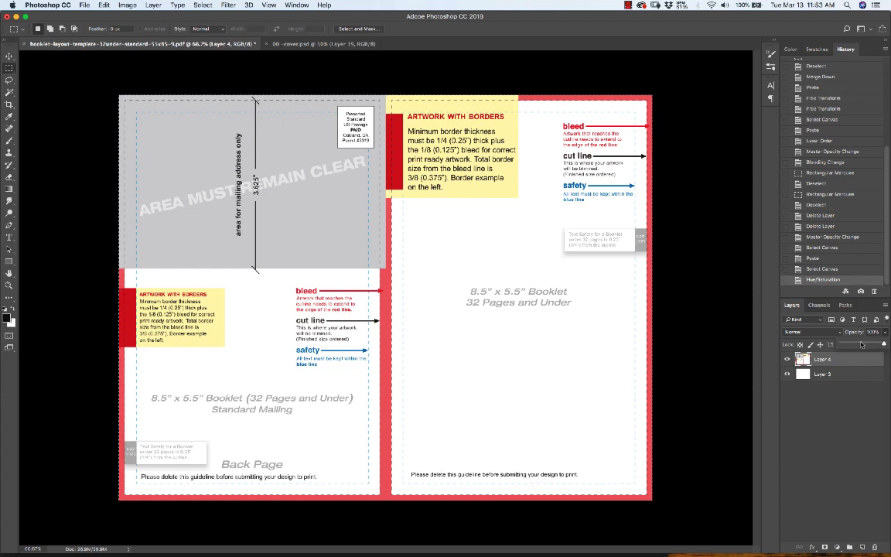
{"action": "left_click_drag", "start_coordinate": [884, 343], "coordinate": [853, 345]}
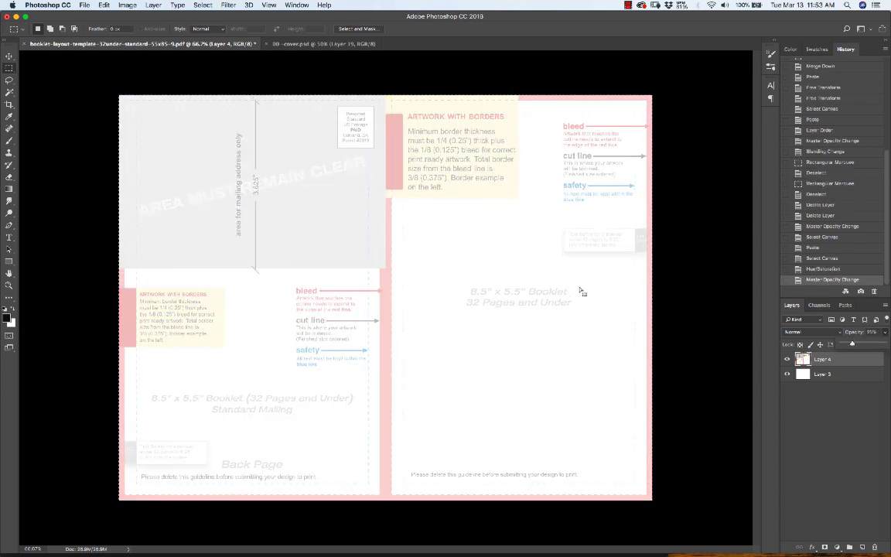
- Paste the 00 -cover.psd art, scale it to about 59% onto the right page, and move it below Layer 4
{"action": "left_click", "coordinate": [315, 43]}
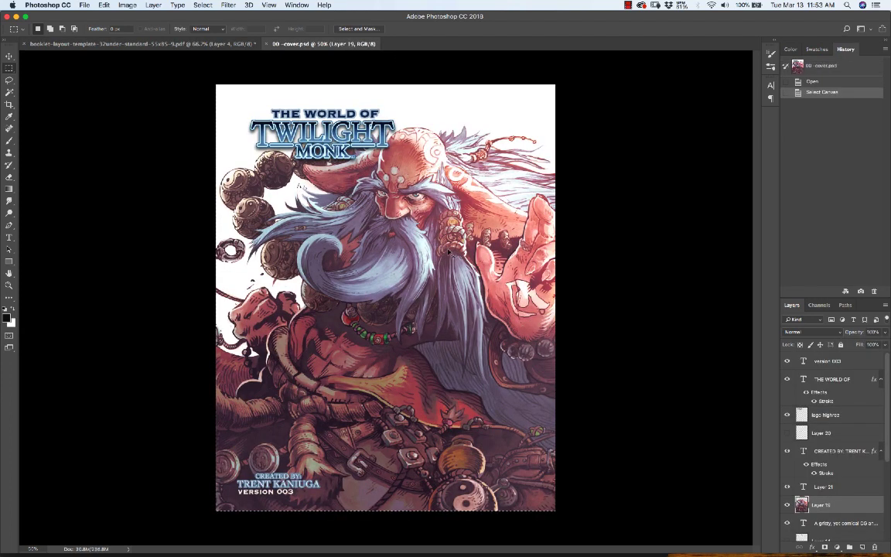
{"action": "left_click", "coordinate": [803, 500], "text": "super"}
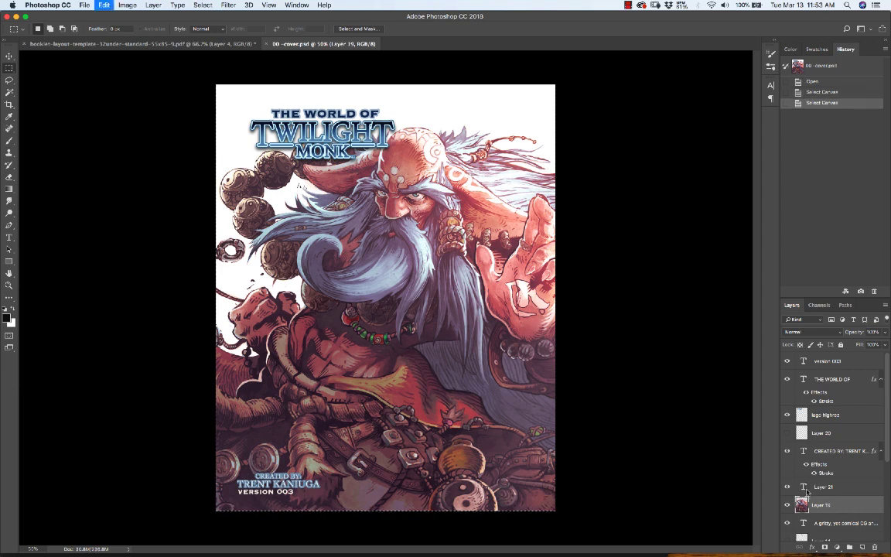
{"action": "left_click", "coordinate": [224, 44]}
{"action": "key", "text": "super+v"}
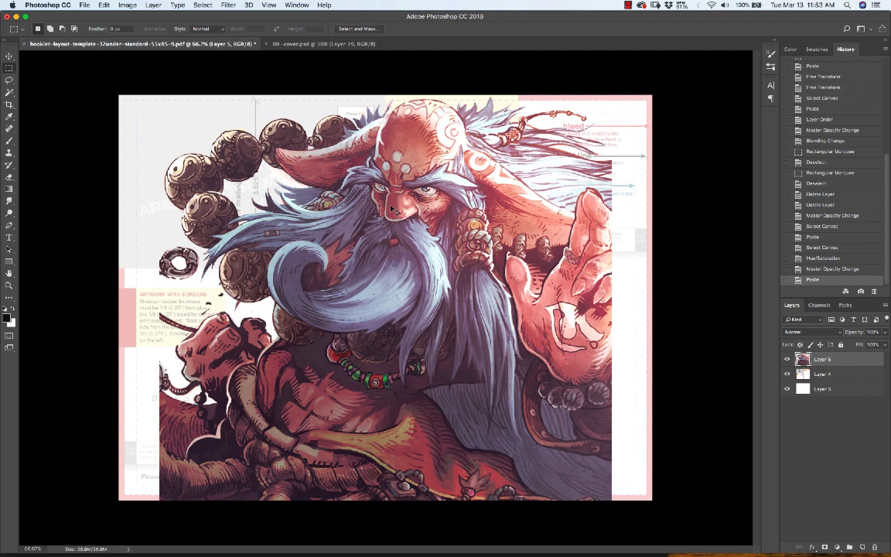
{"action": "key", "text": "super+t"}
{"action": "left_click_drag", "start_coordinate": [160, 94], "coordinate": [501, 259]}
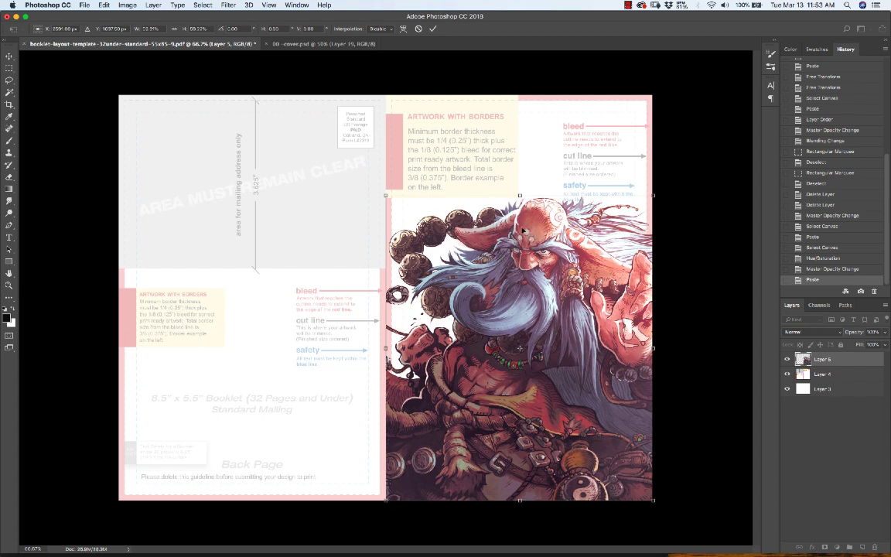
{"action": "key", "text": "Return"}
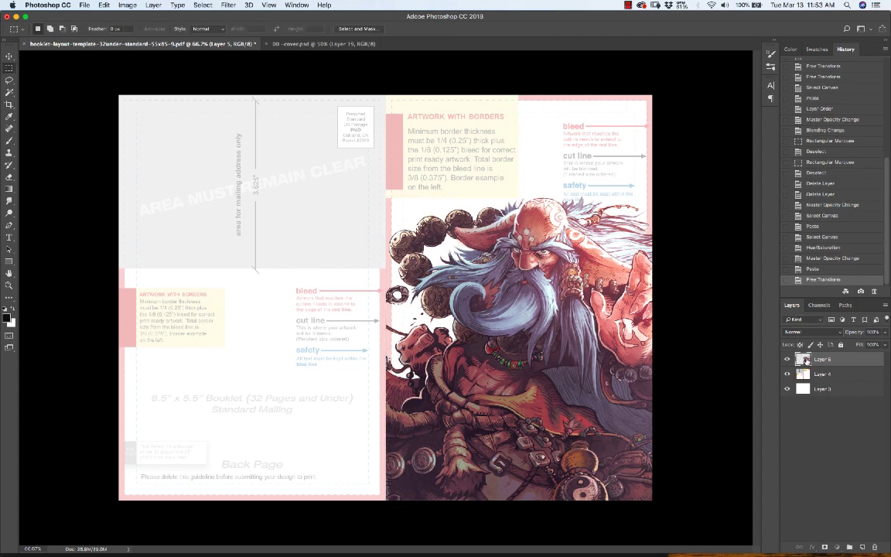
{"action": "left_click_drag", "start_coordinate": [804, 374], "coordinate": [804, 353]}
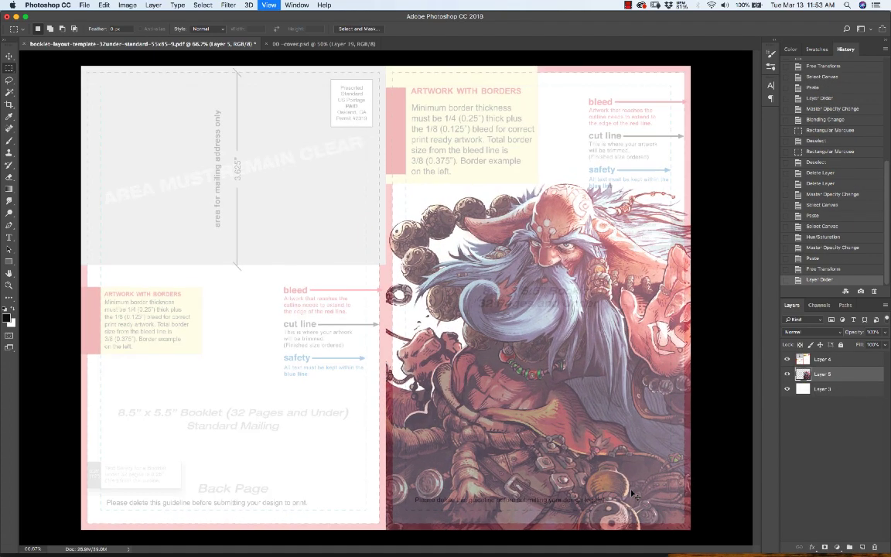
- Scale the Twilight Monk title logo to about 90% and nudge it slightly right
{"action": "scroll", "coordinate": [563, 415], "scroll_direction": "up", "scroll_amount": 1}
{"action": "scroll", "coordinate": [563, 415], "scroll_direction": "right", "scroll_amount": 4}
{"action": "scroll", "coordinate": [562, 415], "scroll_direction": "down", "scroll_amount": 2}
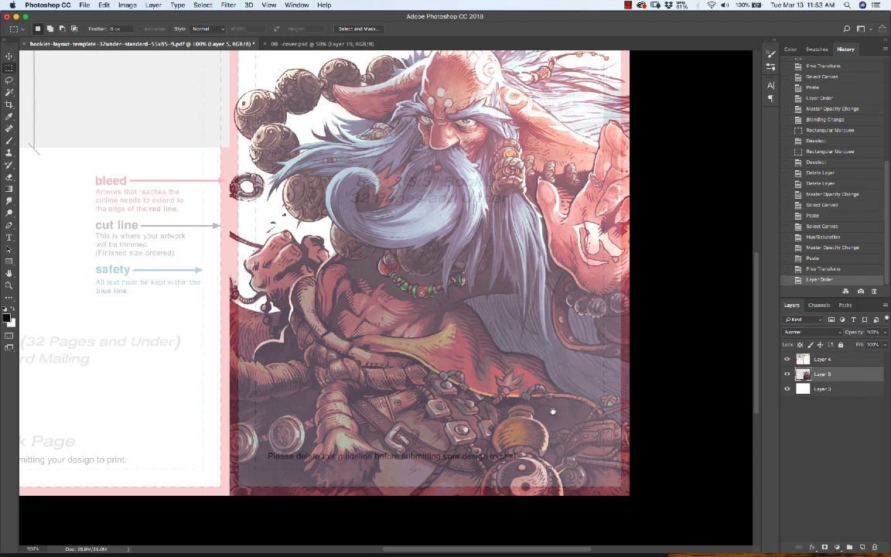
{"action": "scroll", "coordinate": [467, 271], "scroll_direction": "right", "scroll_amount": 2}
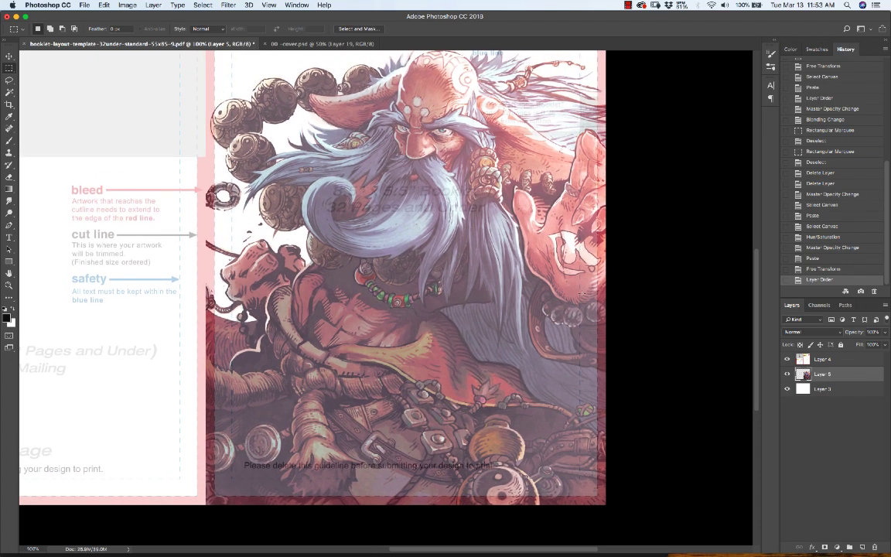
{"action": "left_click_drag", "start_coordinate": [539, 456], "coordinate": [676, 203]}
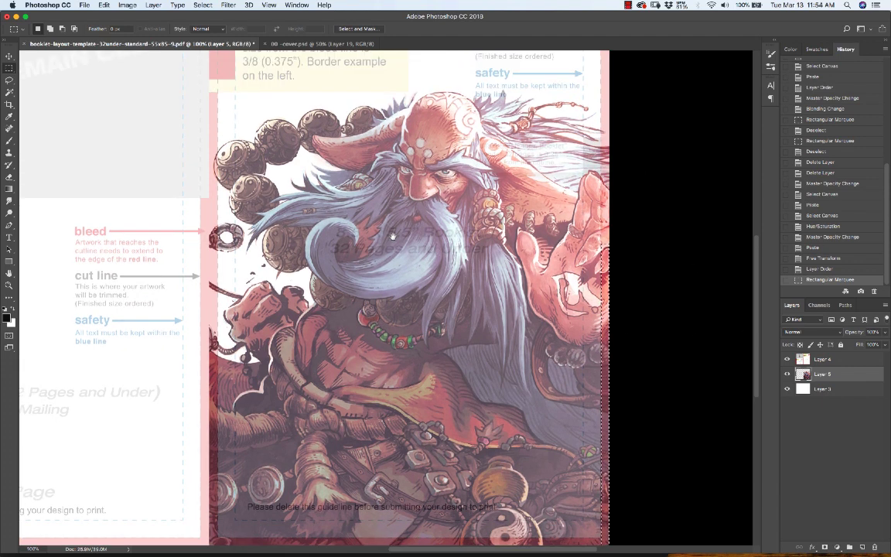
{"action": "scroll", "coordinate": [393, 234], "scroll_direction": "up", "scroll_amount": 2}
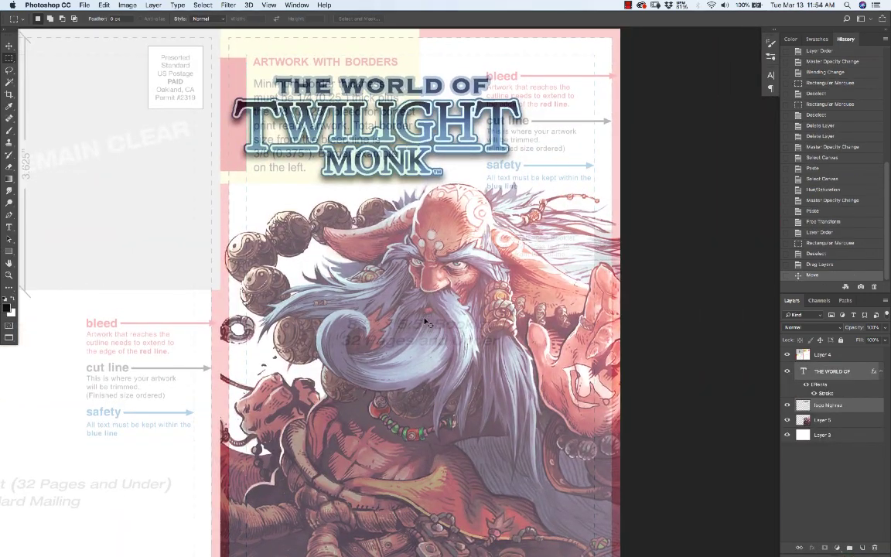
{"action": "key", "text": "ctrl+t"}
{"action": "left_click_drag", "start_coordinate": [527, 186], "coordinate": [498, 176]}
{"action": "left_click_drag", "start_coordinate": [394, 126], "coordinate": [421, 129]}
{"action": "key", "text": "Return"}
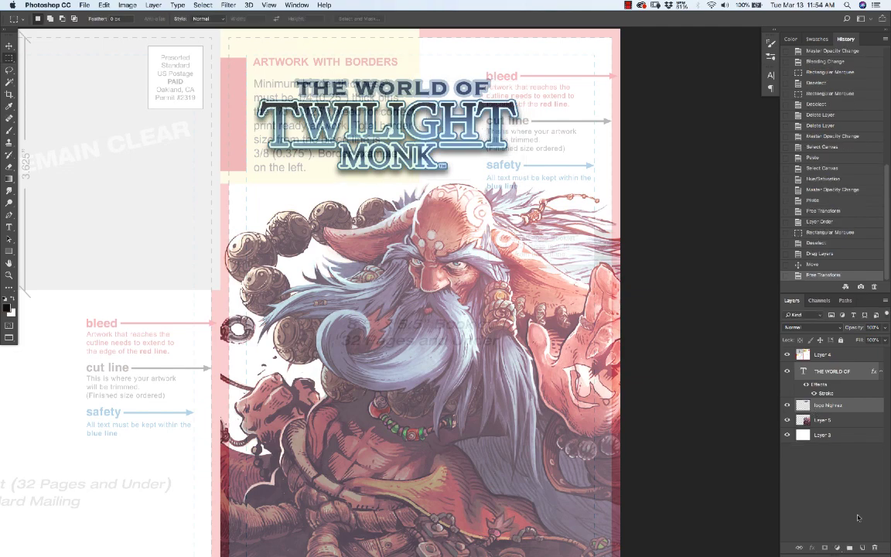
- Toggle the Layer 4 template overlay to compare, leaving it hidden
{"action": "left_click", "coordinate": [788, 355]}
{"action": "left_click", "coordinate": [788, 355]}
{"action": "left_click", "coordinate": [787, 355]}
{"action": "left_click", "coordinate": [787, 355]}
{"action": "left_click", "coordinate": [786, 355]}
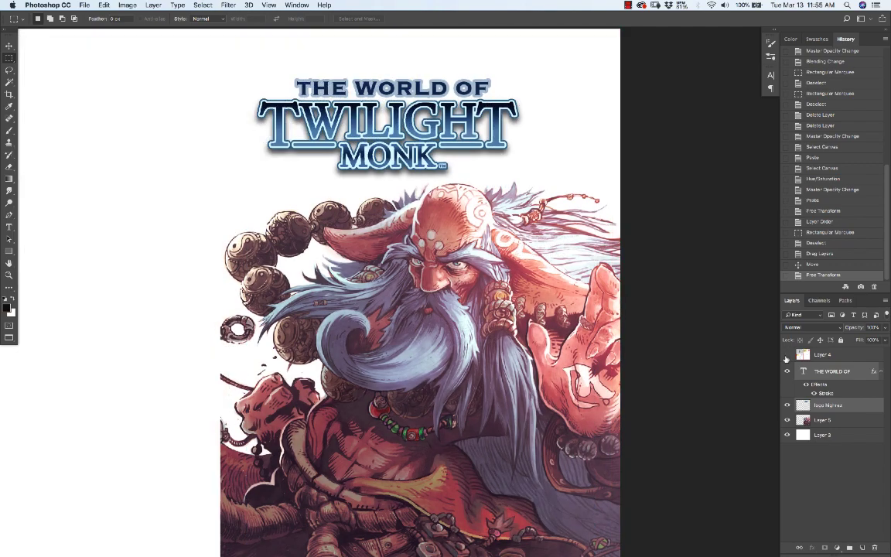
{"action": "left_click", "coordinate": [786, 356]}
{"action": "left_click", "coordinate": [786, 355]}
{"action": "left_click", "coordinate": [786, 356]}
{"action": "left_click", "coordinate": [787, 356]}
- Tile the booklet spread and 00 -cover.psd together using the window arrangement options
{"action": "key", "text": "f"}
{"action": "key", "text": "f"}
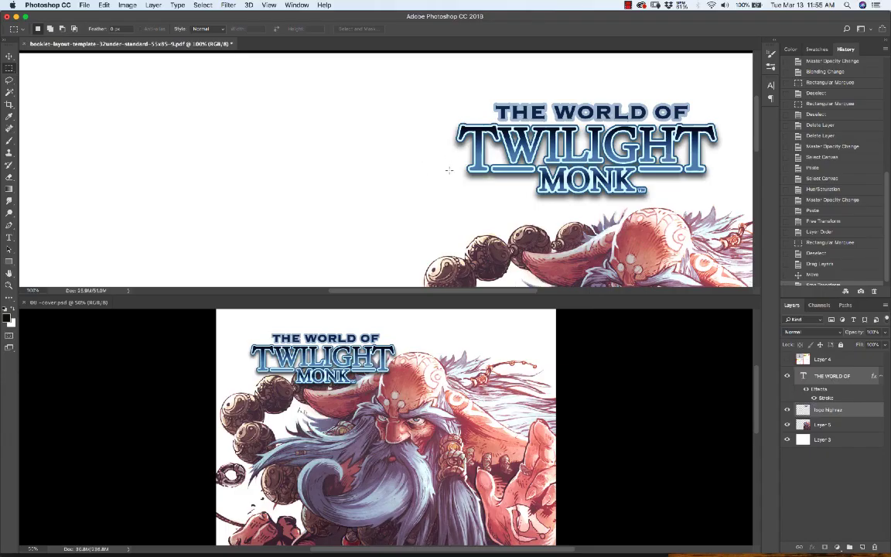
{"action": "left_click", "coordinate": [297, 4]}
{"action": "mouse_move", "coordinate": [306, 18]}
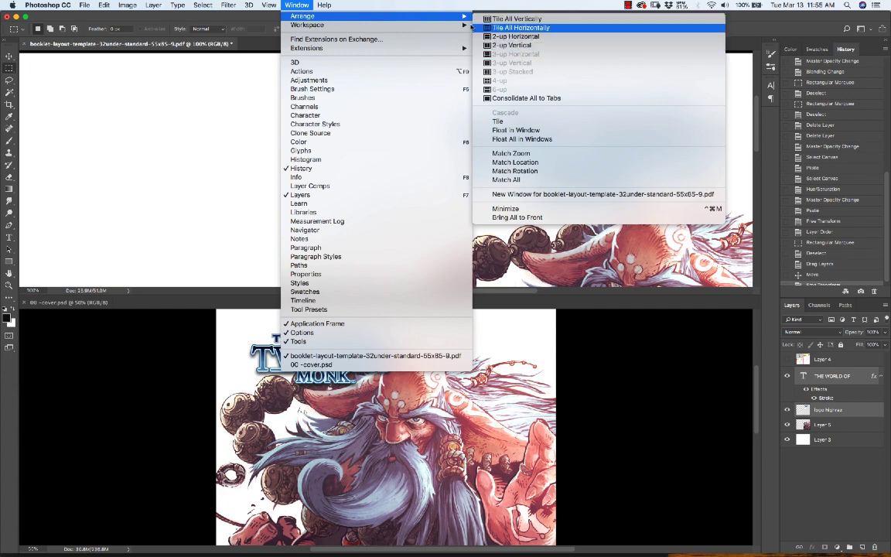
{"action": "left_click", "coordinate": [402, 235]}
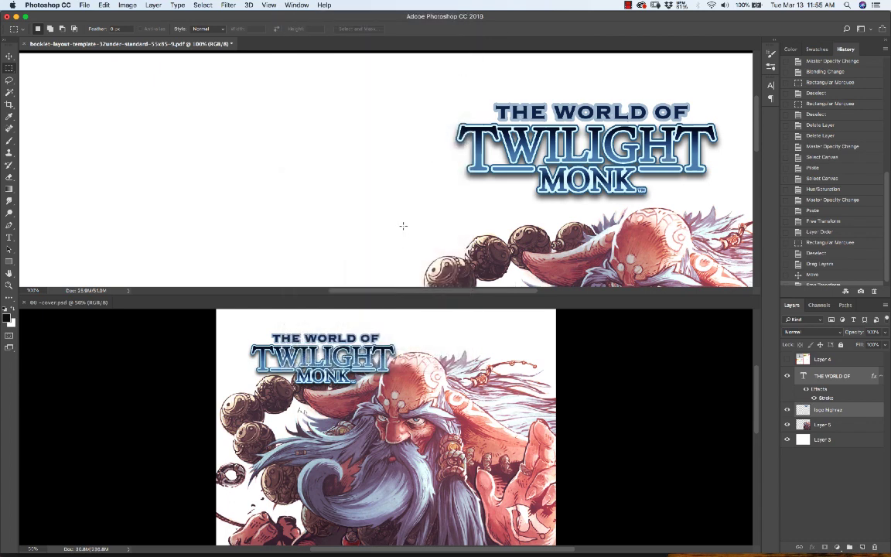
- Make 00 -cover.psd active, cycle the screen modes, and select its whole canvas
{"action": "left_click", "coordinate": [367, 339]}
{"action": "key", "text": "f"}
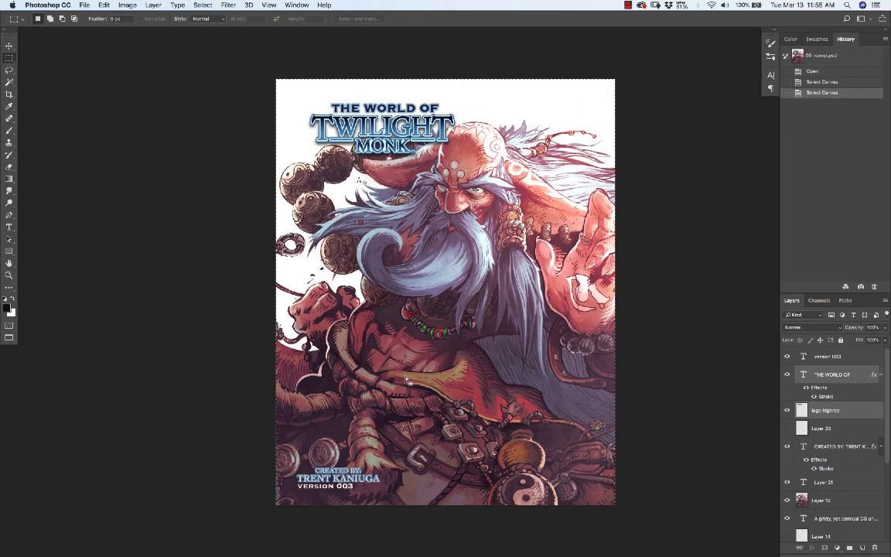
{"action": "key", "text": "f"}
{"action": "key", "text": "f"}
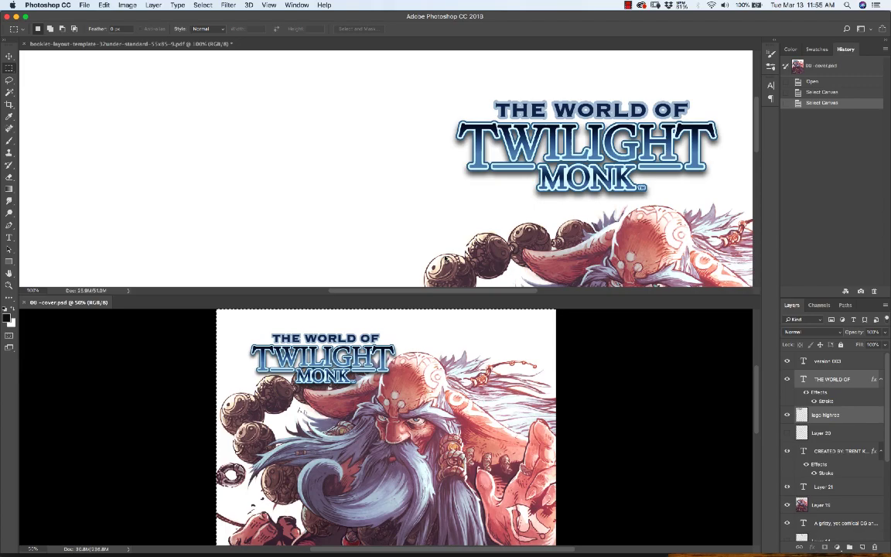
{"action": "key", "text": "ctrl+Tab"}
{"action": "key", "text": "f"}
{"action": "key", "text": "f"}
{"action": "key", "text": "f"}
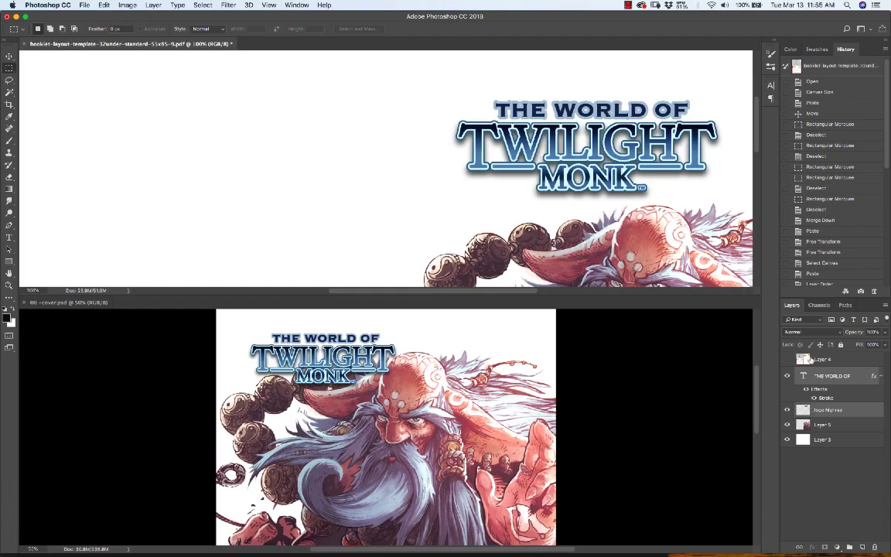
{"action": "key", "text": "ctrl+Tab"}
{"action": "key", "text": "ctrl+a"}
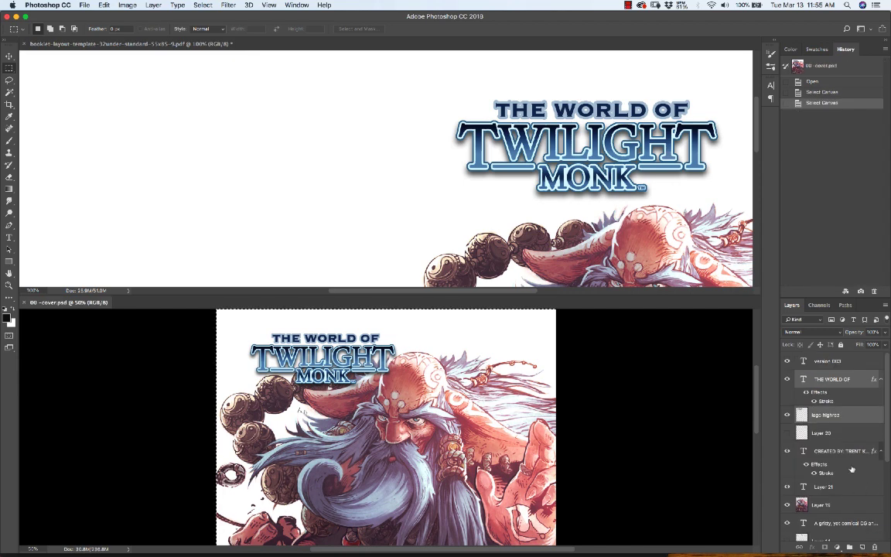
- Drag the cover's textured Layer 3 into the booklet layout and show the Layer 4 template
{"action": "left_click", "coordinate": [818, 513]}
{"action": "left_click", "coordinate": [787, 513]}
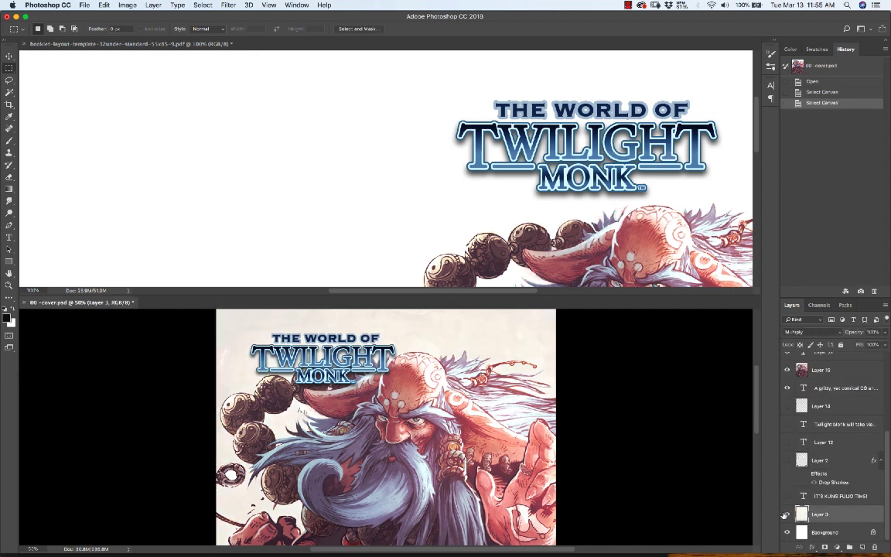
{"action": "left_click_drag", "start_coordinate": [813, 517], "coordinate": [512, 211]}
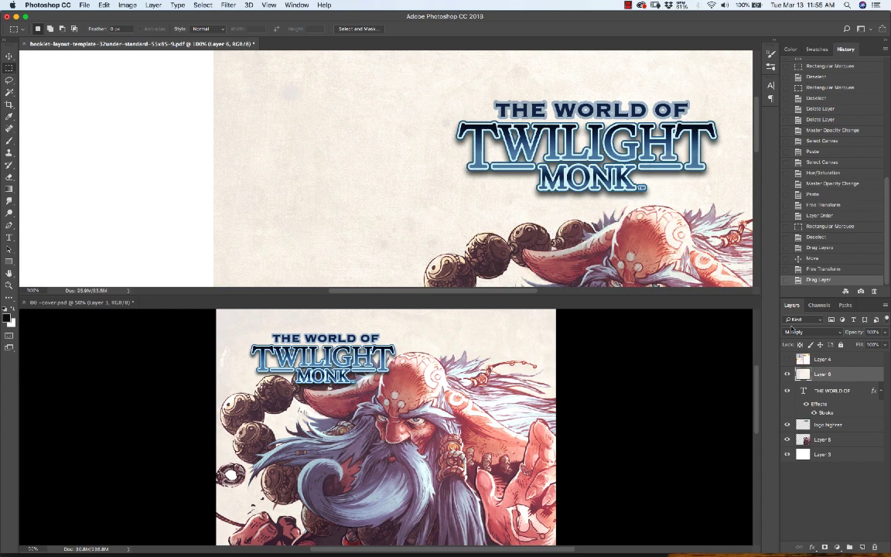
{"action": "left_click", "coordinate": [787, 358]}
- Reposition the textured background and widen it to about 115% with Free Transform
{"action": "key", "text": "f"}
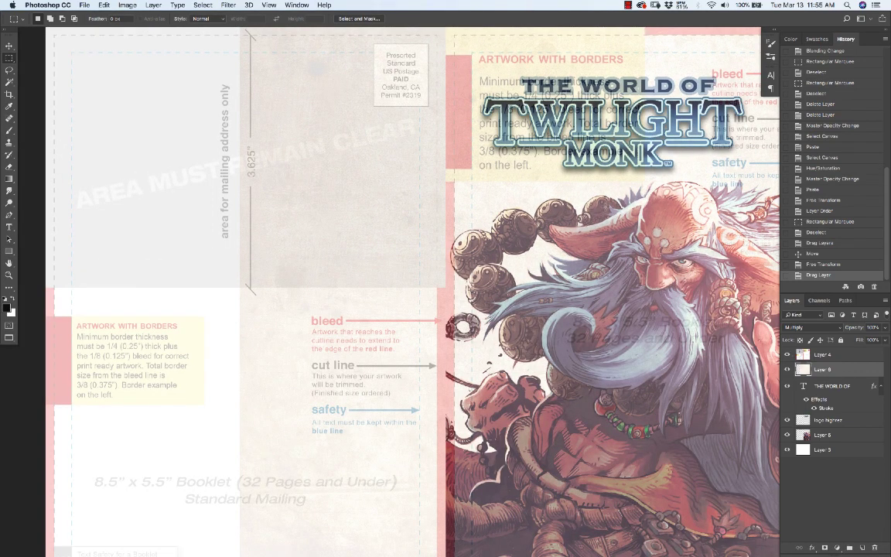
{"action": "scroll", "coordinate": [491, 186], "scroll_direction": "right", "scroll_amount": 5}
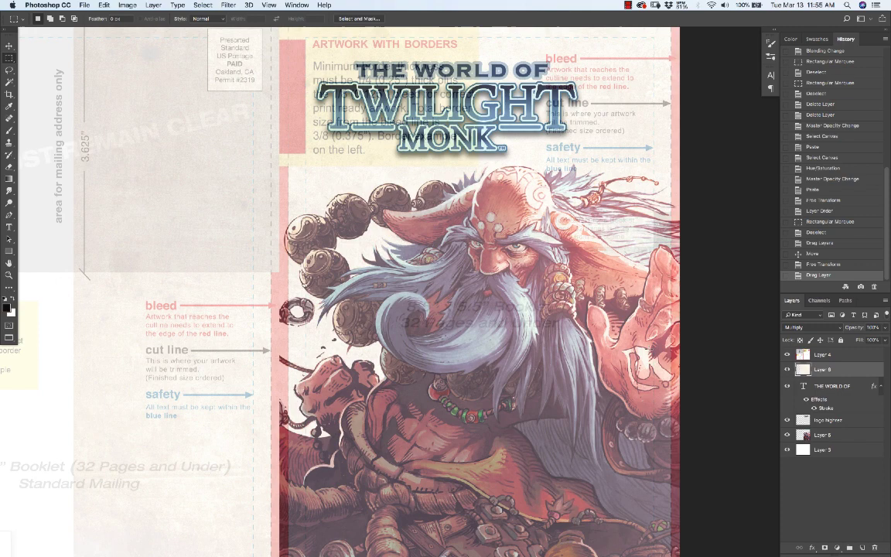
{"action": "mouse_move", "coordinate": [610, 309]}
{"action": "left_mouse_down"}
{"action": "mouse_move", "coordinate": [502, 308]}
{"action": "mouse_move", "coordinate": [607, 309]}
{"action": "left_mouse_up"}
{"action": "scroll", "coordinate": [634, 263], "scroll_direction": "down", "scroll_amount": 5}
{"action": "scroll", "coordinate": [634, 263], "scroll_direction": "left", "scroll_amount": 4}
{"action": "key", "text": "super+t"}
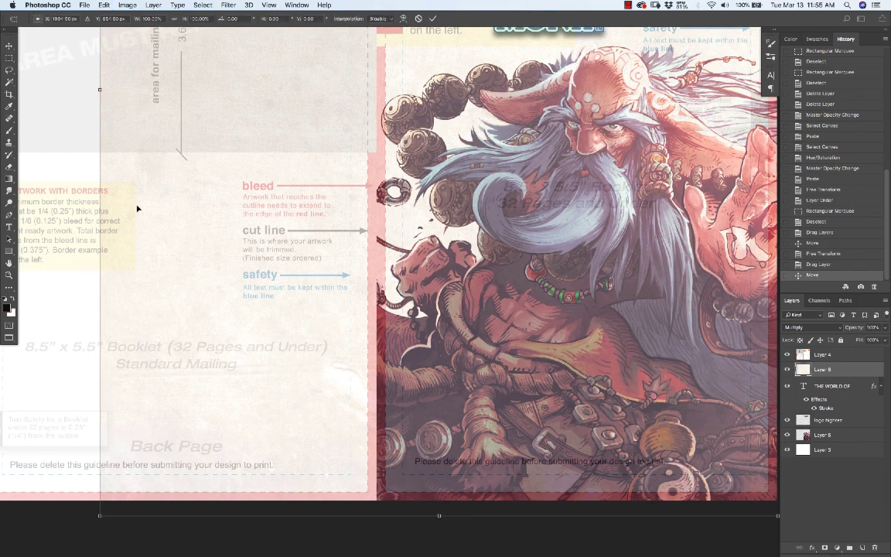
{"action": "left_click_drag", "start_coordinate": [99, 90], "coordinate": [6, 83]}
{"action": "key", "text": "Return"}
{"action": "key", "text": "m"}
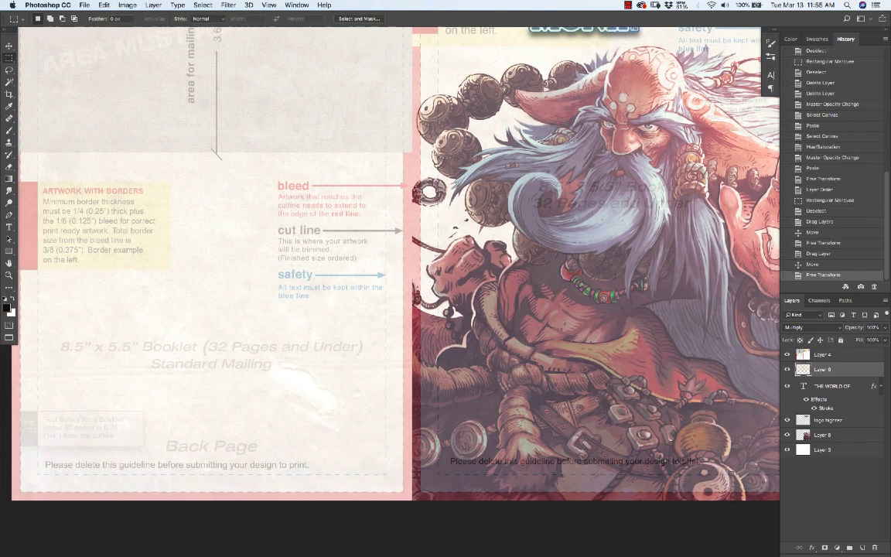
- Pan the layout to inspect the TWILIGHT MONK logo and the top of the spread
{"action": "left_click_drag", "start_coordinate": [415, 266], "coordinate": [324, 334]}
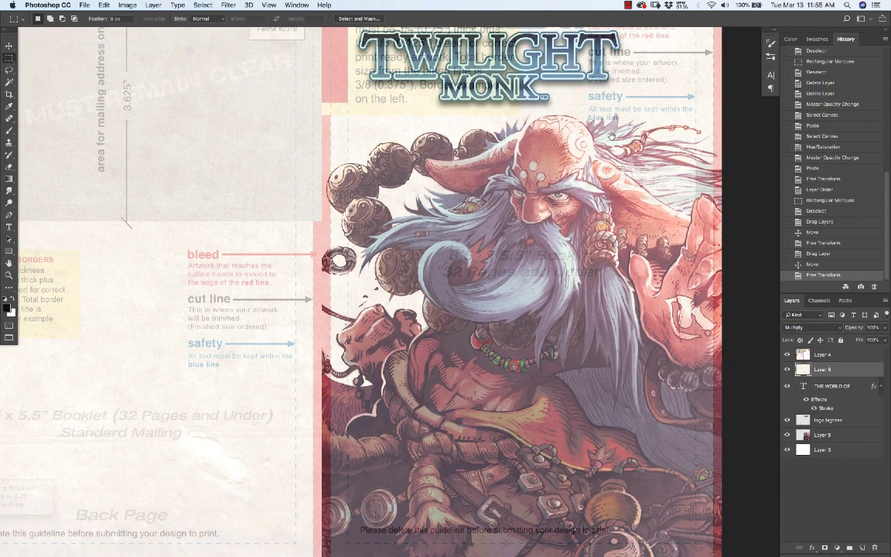
{"action": "left_click_drag", "start_coordinate": [325, 334], "coordinate": [323, 447]}
{"action": "scroll", "coordinate": [562, 245], "scroll_direction": "down", "scroll_amount": 1}
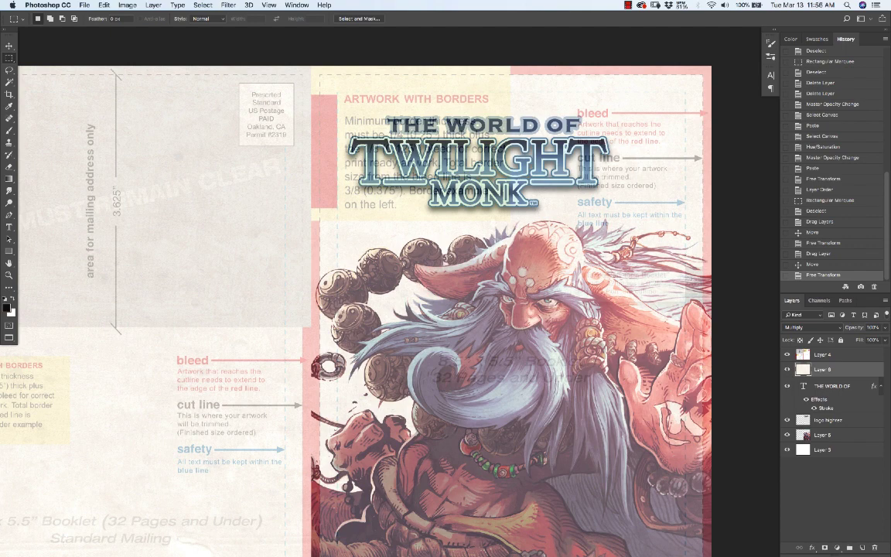
{"action": "left_click_drag", "start_coordinate": [340, 298], "coordinate": [368, 278]}
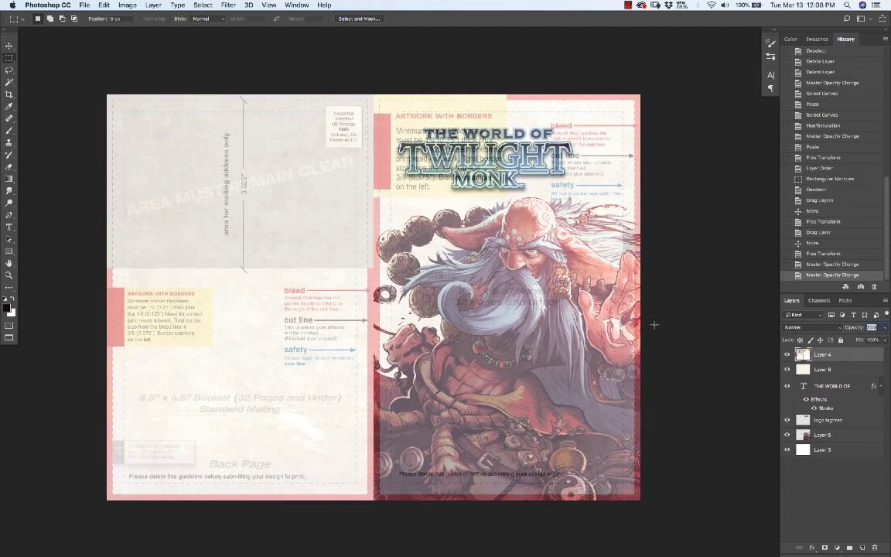
- Choose the Brush tool, check the print template layer's visibility, and group it
{"action": "left_click", "coordinate": [10, 131]}
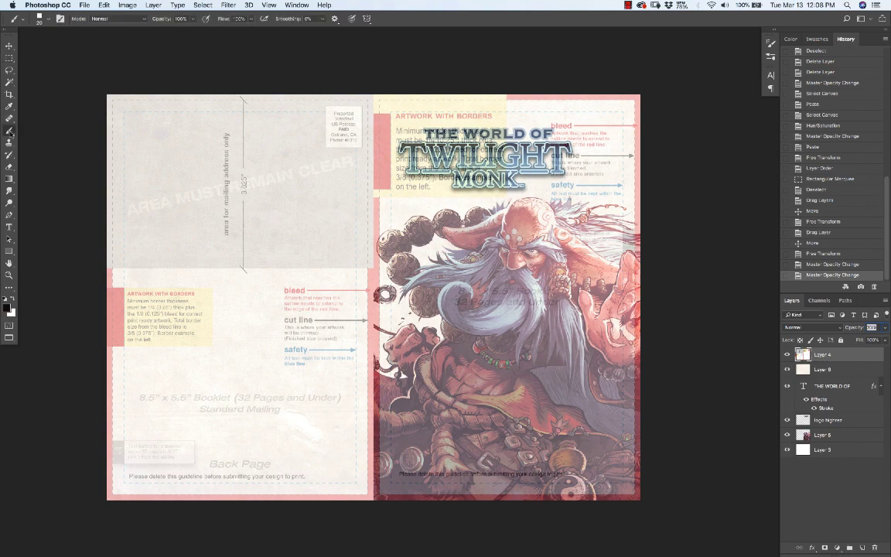
{"action": "left_click", "coordinate": [787, 355]}
{"action": "left_click", "coordinate": [787, 355]}
{"action": "key", "text": "super+g"}
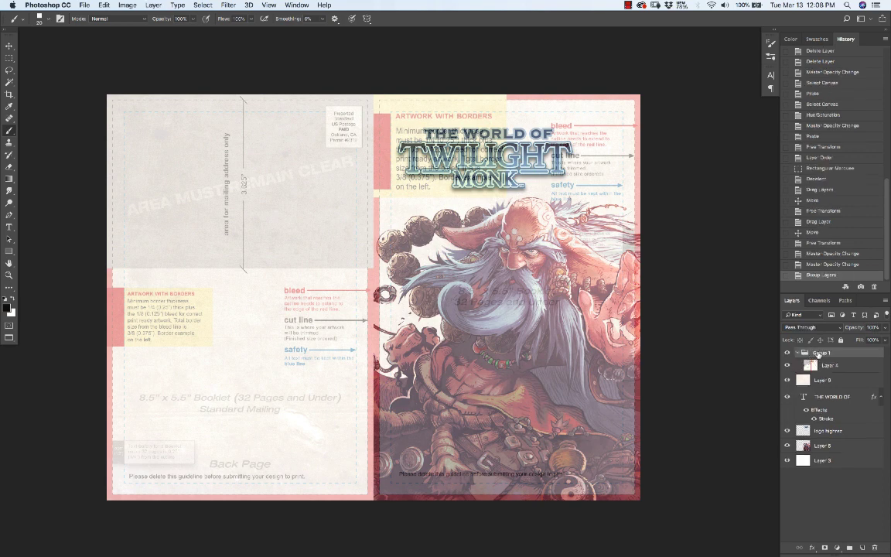
- Name the new group 'template' and toggle its overlay to check it
{"action": "type", "text": "tomplate"}
{"action": "key", "text": "Return"}
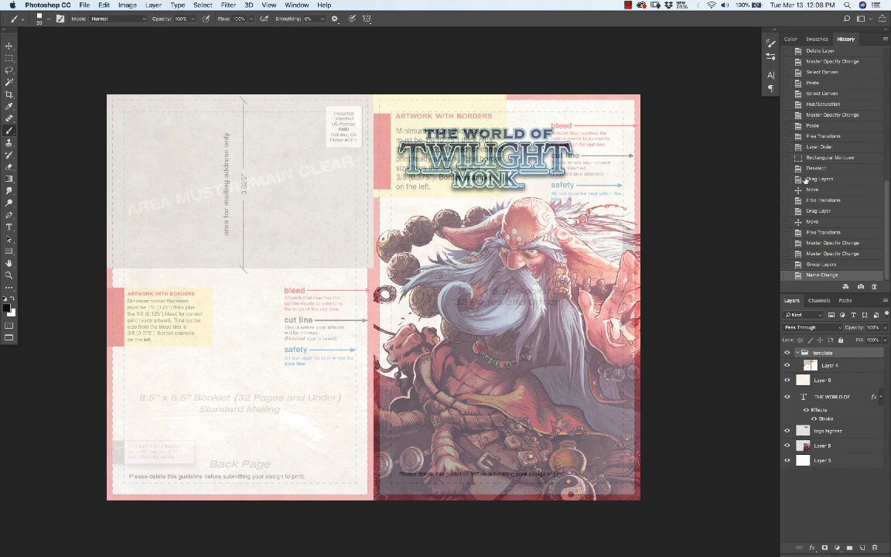
{"action": "left_click", "coordinate": [798, 352]}
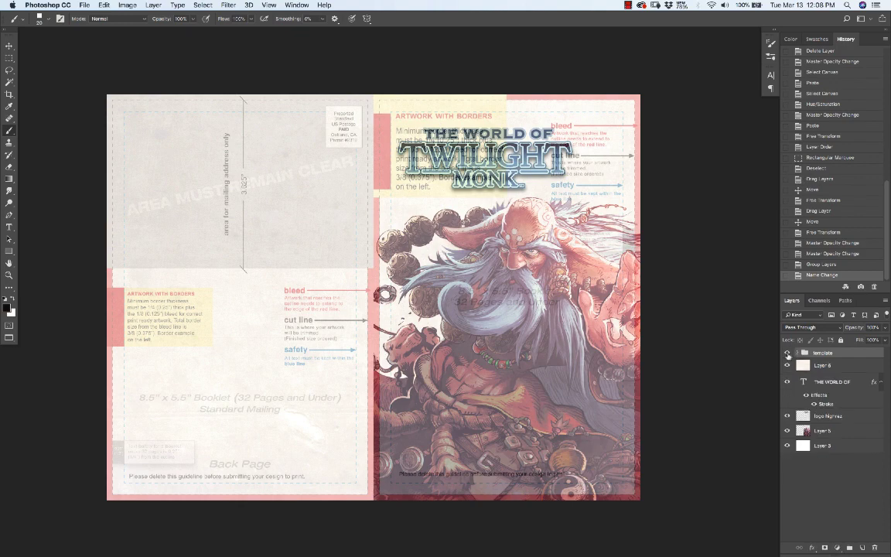
{"action": "left_click", "coordinate": [788, 352]}
{"action": "left_click", "coordinate": [787, 353]}
{"action": "left_click", "coordinate": [787, 353]}
{"action": "left_click", "coordinate": [787, 352]}
{"action": "left_click", "coordinate": [787, 353]}
{"action": "left_click", "coordinate": [787, 352]}
{"action": "left_click", "coordinate": [798, 353]}
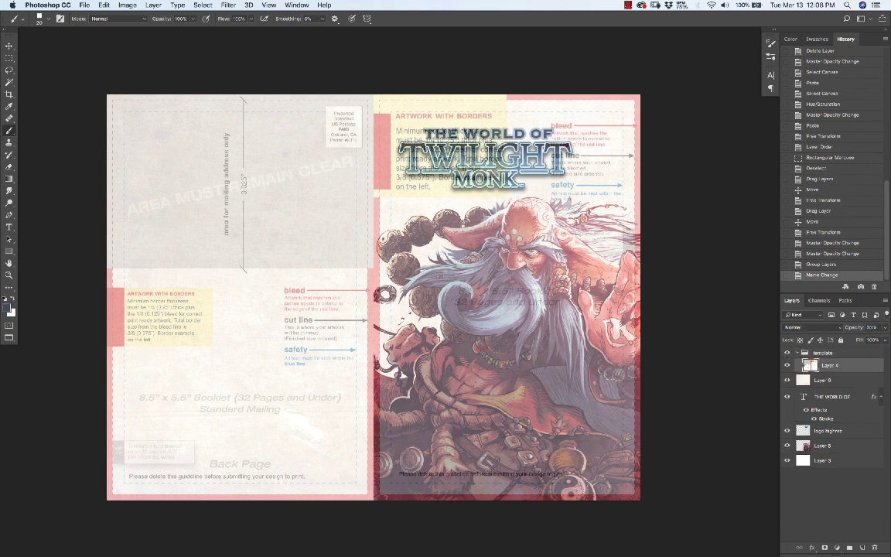
- On a new Layer 7, brush a dark box near the bottom of the cover
{"action": "left_click_drag", "start_coordinate": [402, 447], "coordinate": [477, 447]}
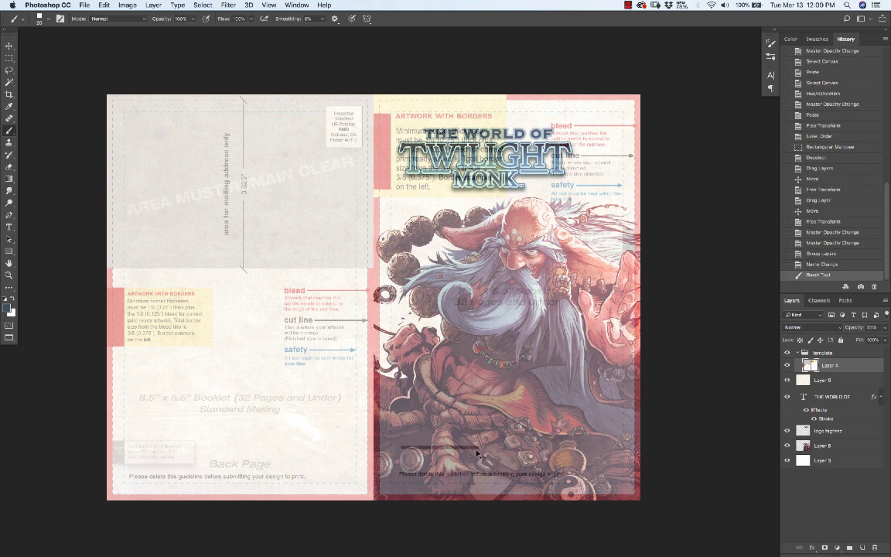
{"action": "key", "text": "ctrl+z"}
{"action": "key", "text": "ctrl+shift+n"}
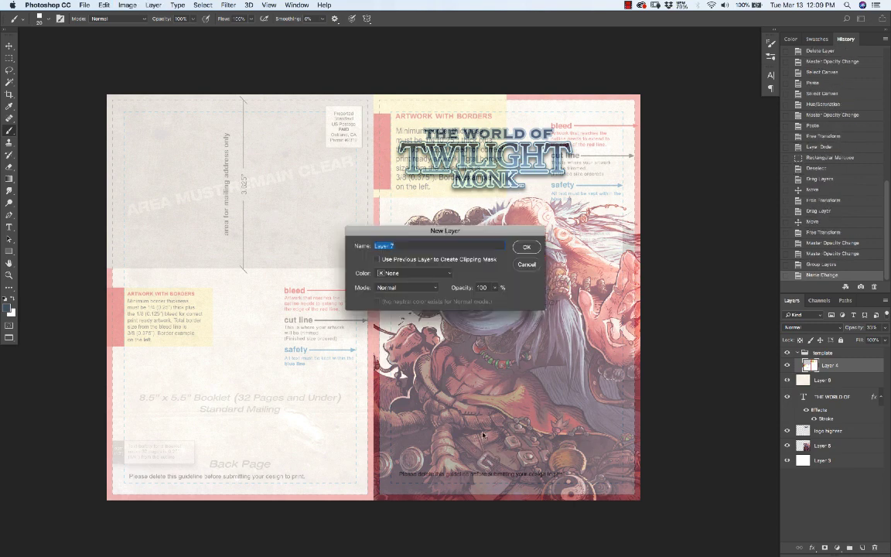
{"action": "key", "text": "Return"}
{"action": "mouse_move", "coordinate": [396, 448]}
{"action": "left_mouse_down"}
{"action": "mouse_move", "coordinate": [477, 448]}
{"action": "mouse_move", "coordinate": [477, 480]}
{"action": "left_mouse_up"}
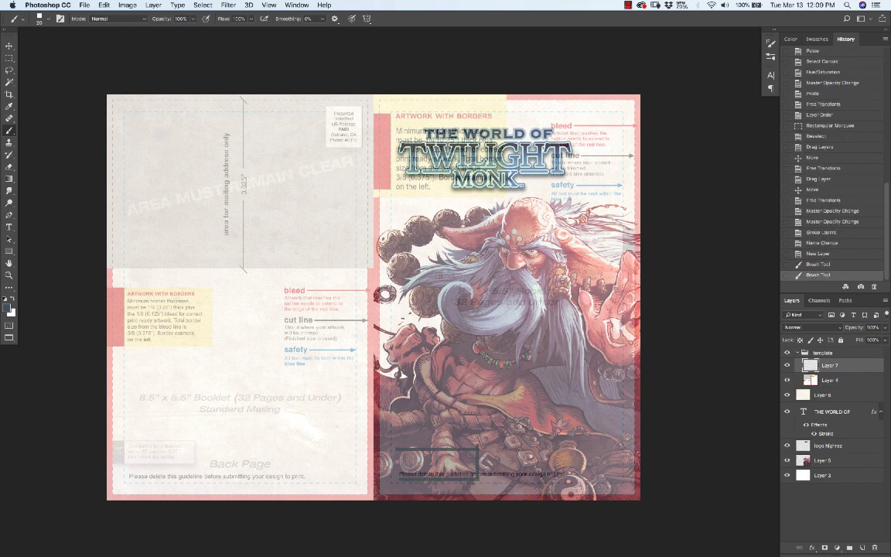
{"action": "left_click_drag", "start_coordinate": [396, 450], "coordinate": [392, 479]}
{"action": "mouse_move", "coordinate": [404, 419]}
{"action": "left_mouse_down"}
{"action": "mouse_move", "coordinate": [514, 410]}
{"action": "mouse_move", "coordinate": [529, 460]}
{"action": "mouse_move", "coordinate": [482, 453]}
{"action": "mouse_move", "coordinate": [480, 466]}
{"action": "left_mouse_up"}
- Toggle the template overlay to compare the box, then collapse the template group
{"action": "left_click", "coordinate": [787, 352]}
{"action": "left_click", "coordinate": [787, 353]}
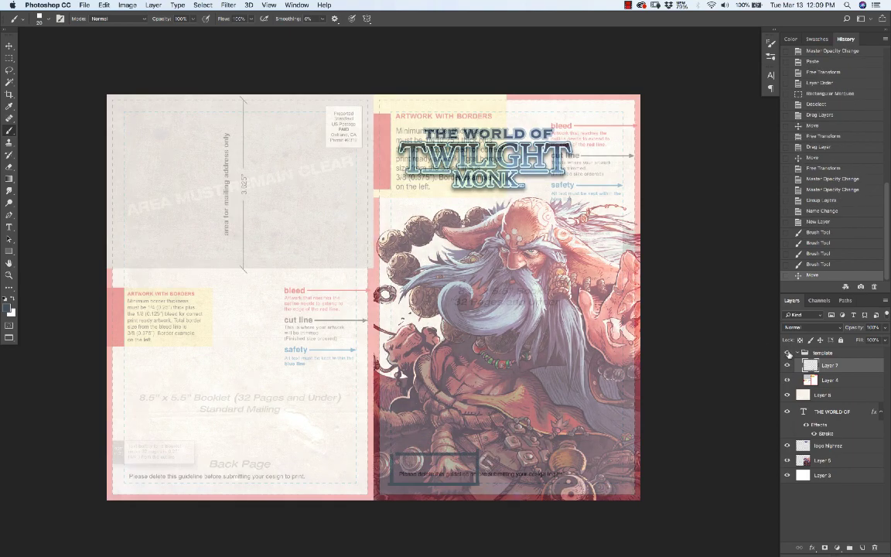
{"action": "left_click", "coordinate": [788, 353]}
{"action": "left_click", "coordinate": [787, 352]}
{"action": "left_click", "coordinate": [788, 352]}
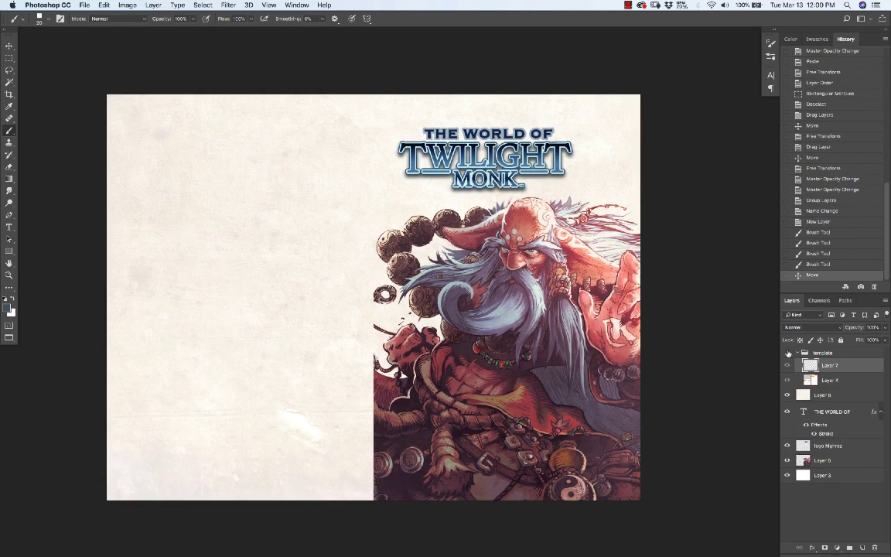
{"action": "left_click", "coordinate": [787, 352]}
{"action": "left_click", "coordinate": [800, 353]}
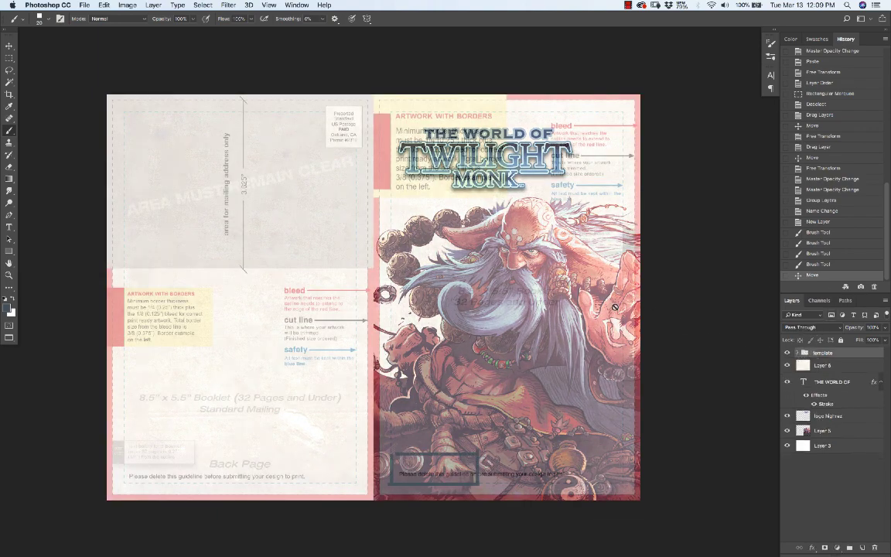
- Add a new empty Layer 8 above Layer 6
{"action": "left_click", "coordinate": [808, 367]}
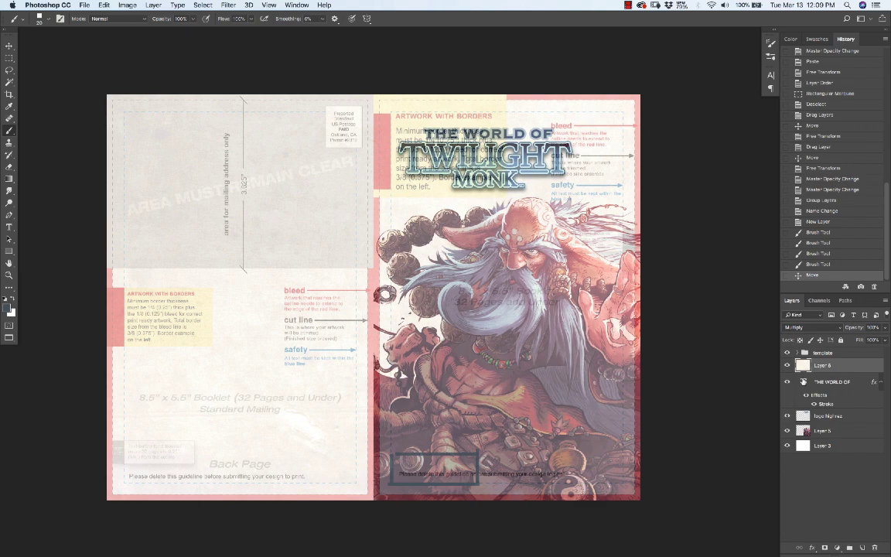
{"action": "key", "text": "super+shift+n"}
{"action": "key", "text": "Return"}
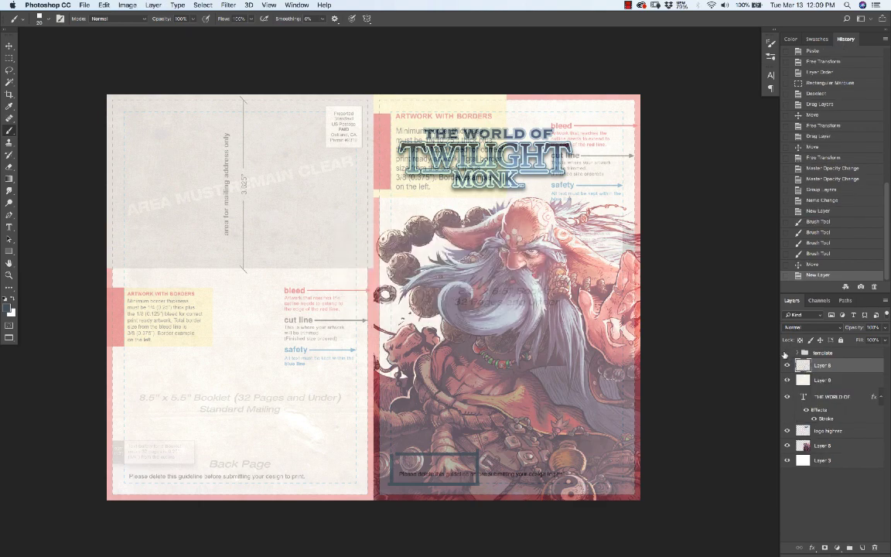
- Hide the template and sketch dark strokes along the monk's edge and left page
{"action": "left_click", "coordinate": [786, 352]}
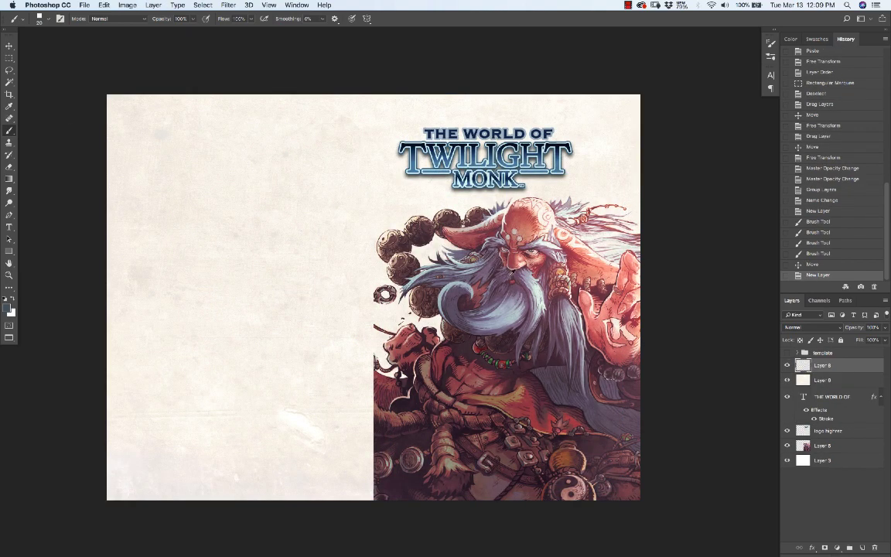
{"action": "mouse_move", "coordinate": [348, 332]}
{"action": "left_mouse_down"}
{"action": "mouse_move", "coordinate": [332, 389]}
{"action": "mouse_move", "coordinate": [244, 384]}
{"action": "mouse_move", "coordinate": [256, 439]}
{"action": "mouse_move", "coordinate": [191, 467]}
{"action": "mouse_move", "coordinate": [287, 523]}
{"action": "left_mouse_up"}
{"action": "mouse_move", "coordinate": [213, 450]}
{"action": "left_mouse_down"}
{"action": "mouse_move", "coordinate": [252, 379]}
{"action": "mouse_move", "coordinate": [235, 419]}
{"action": "left_mouse_up"}
{"action": "mouse_move", "coordinate": [337, 355]}
{"action": "left_mouse_down"}
{"action": "mouse_move", "coordinate": [290, 391]}
{"action": "mouse_move", "coordinate": [338, 385]}
{"action": "mouse_move", "coordinate": [340, 421]}
{"action": "mouse_move", "coordinate": [371, 431]}
{"action": "left_mouse_up"}
{"action": "left_click_drag", "start_coordinate": [354, 425], "coordinate": [373, 437]}
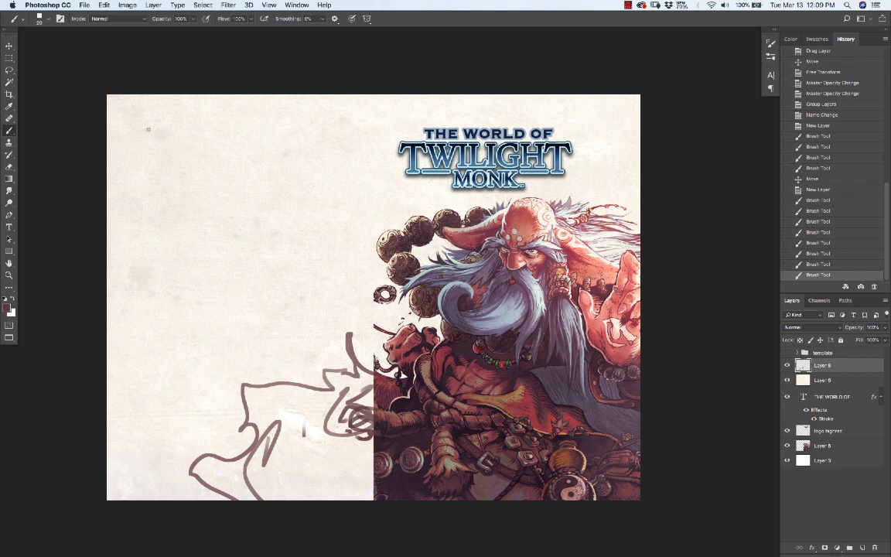
{"action": "left_click_drag", "start_coordinate": [148, 129], "coordinate": [150, 358]}
{"action": "key", "text": "ctrl+z"}
{"action": "mouse_move", "coordinate": [143, 129]}
{"action": "left_mouse_down"}
{"action": "mouse_move", "coordinate": [144, 264]}
{"action": "mouse_move", "coordinate": [223, 312]}
{"action": "mouse_move", "coordinate": [317, 311]}
{"action": "mouse_move", "coordinate": [355, 124]}
{"action": "mouse_move", "coordinate": [121, 118]}
{"action": "left_mouse_up"}
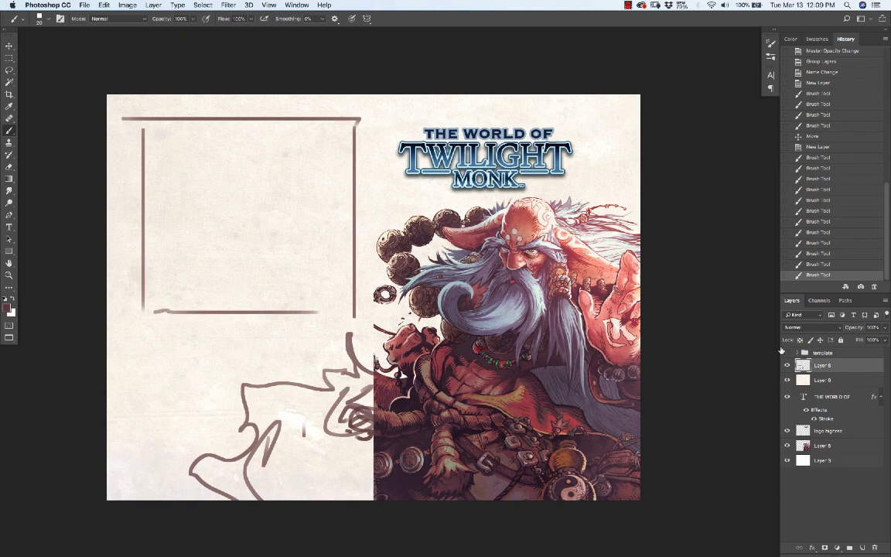
- Outline the postage stamp box with dark lines, checking against the template overlay
{"action": "left_click", "coordinate": [788, 353]}
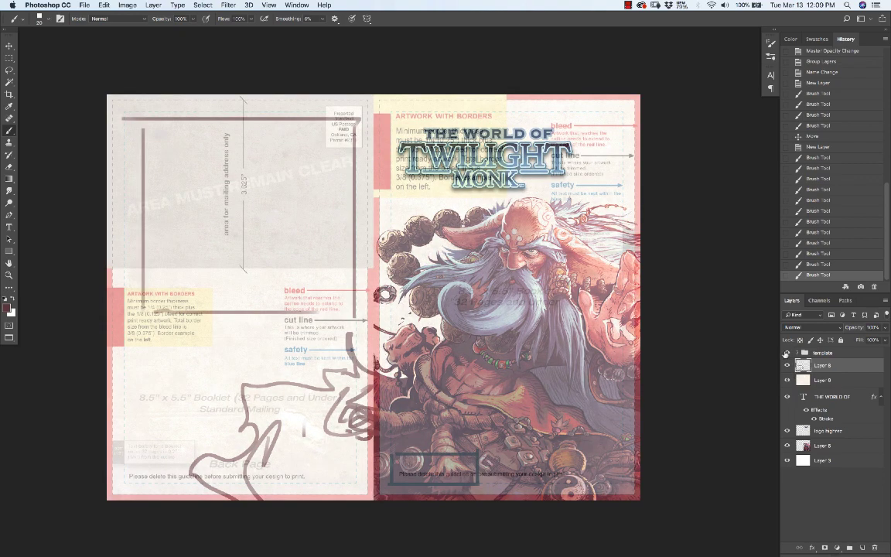
{"action": "left_click", "coordinate": [787, 353]}
{"action": "left_click", "coordinate": [788, 352]}
{"action": "left_click", "coordinate": [787, 352]}
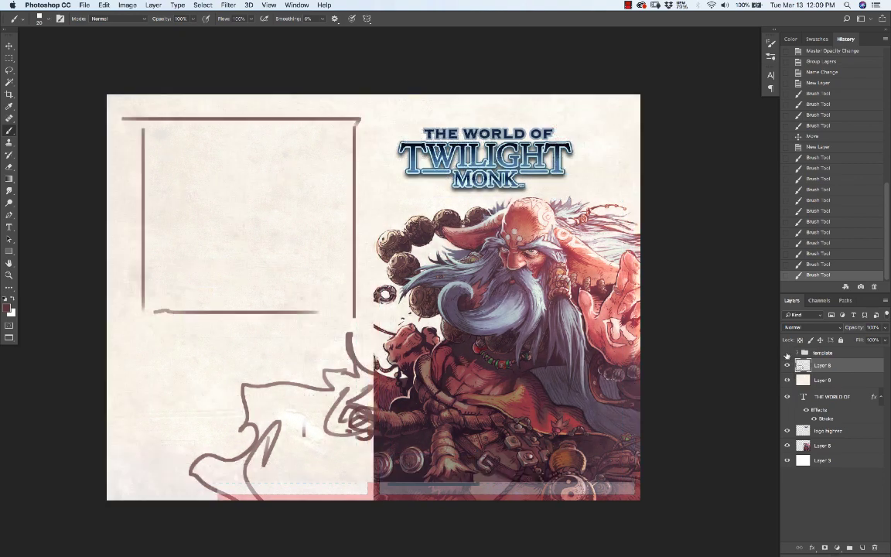
{"action": "left_click", "coordinate": [787, 353]}
{"action": "left_click", "coordinate": [787, 353]}
{"action": "left_click", "coordinate": [787, 353]}
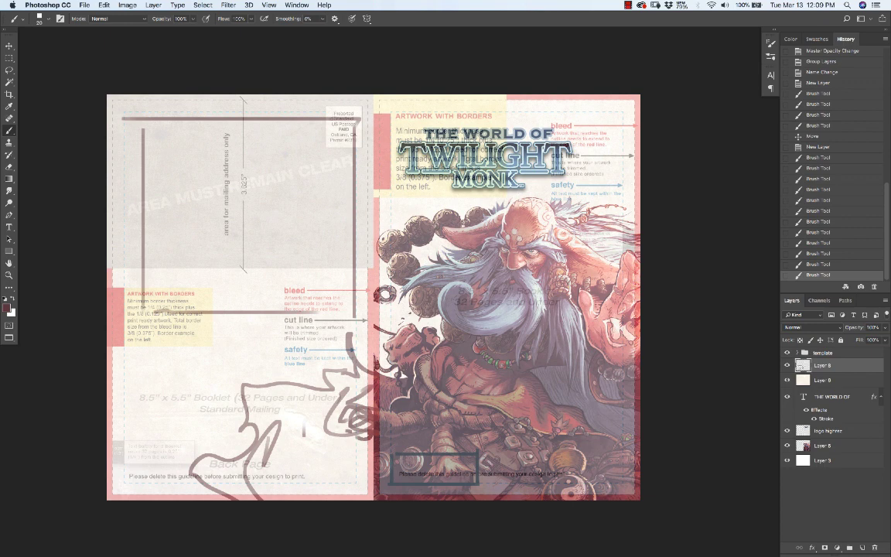
{"action": "mouse_move", "coordinate": [328, 105]}
{"action": "left_mouse_down"}
{"action": "mouse_move", "coordinate": [328, 145]}
{"action": "mouse_move", "coordinate": [360, 145]}
{"action": "left_mouse_up"}
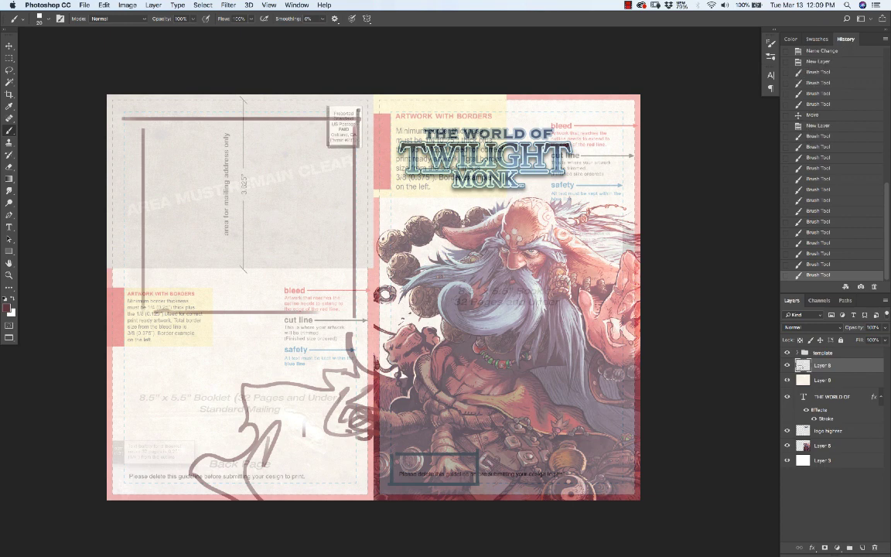
{"action": "mouse_move", "coordinate": [361, 105]}
{"action": "left_mouse_down"}
{"action": "mouse_move", "coordinate": [323, 105]}
{"action": "mouse_move", "coordinate": [323, 124]}
{"action": "left_mouse_up"}
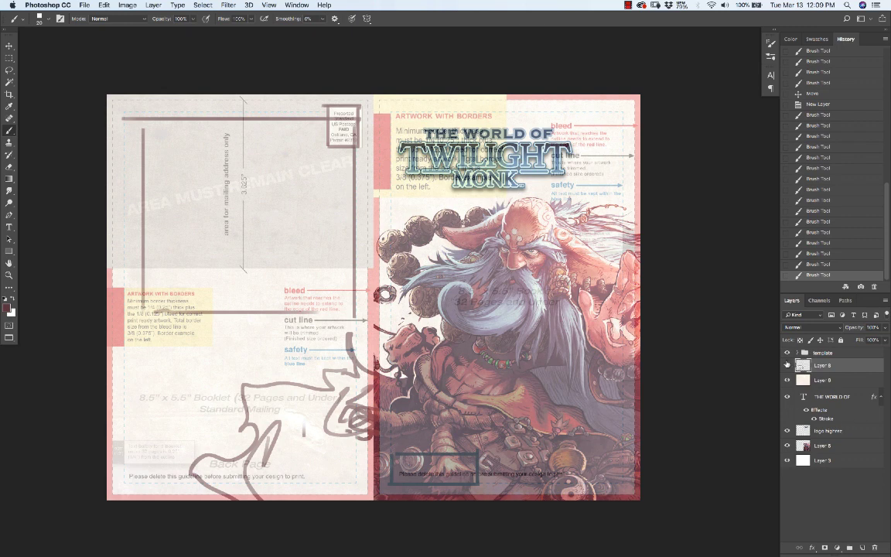
- Hide the template overlay and toggle the paper background and sketch lines to compare
{"action": "left_click", "coordinate": [786, 353]}
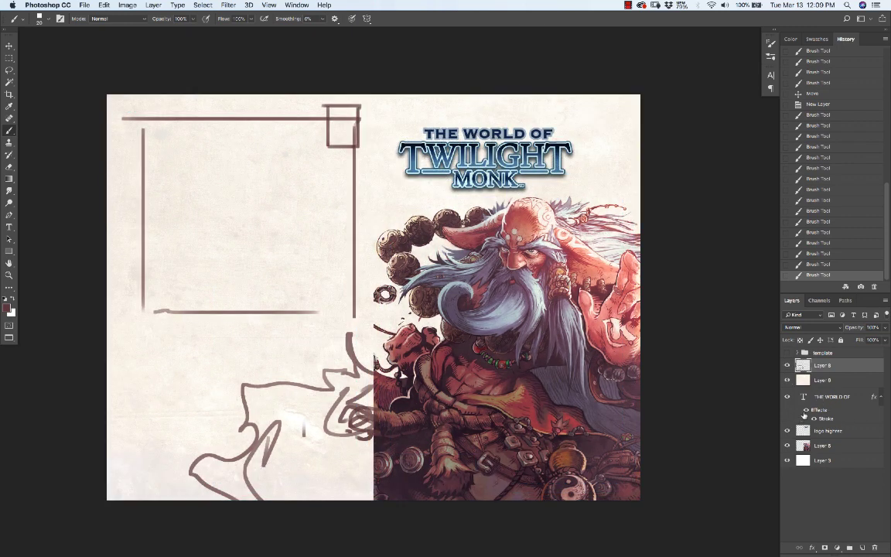
{"action": "left_click", "coordinate": [786, 380]}
{"action": "left_click", "coordinate": [787, 380]}
{"action": "left_click", "coordinate": [786, 365]}
{"action": "left_click", "coordinate": [786, 365]}
{"action": "left_click", "coordinate": [787, 365]}
{"action": "left_click", "coordinate": [786, 365]}
- Group Layer 8 through Layer 3 into a group named 'artwork'
{"action": "left_click", "coordinate": [804, 462], "text": "shift"}
{"action": "key", "text": "super+g"}
{"action": "double_click", "coordinate": [819, 363]}
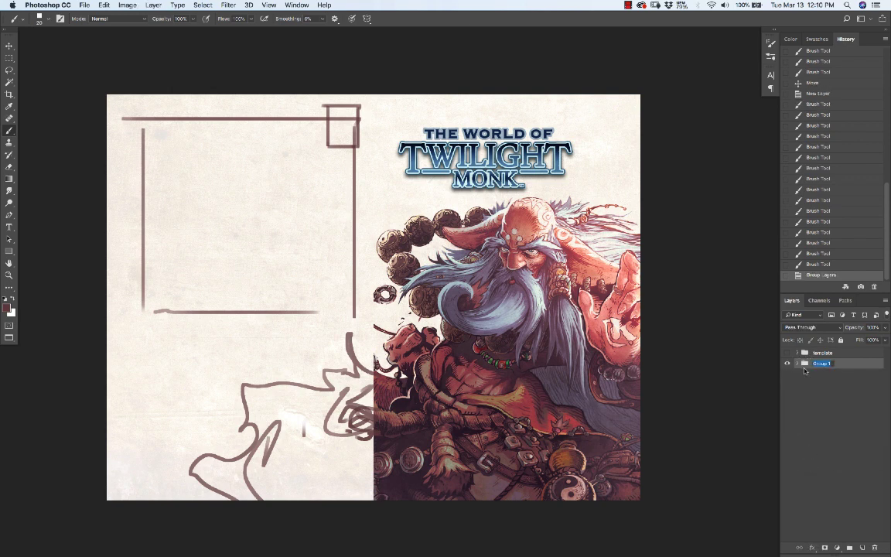
{"action": "type", "text": "sktwork"}
{"action": "key", "text": "Return"}
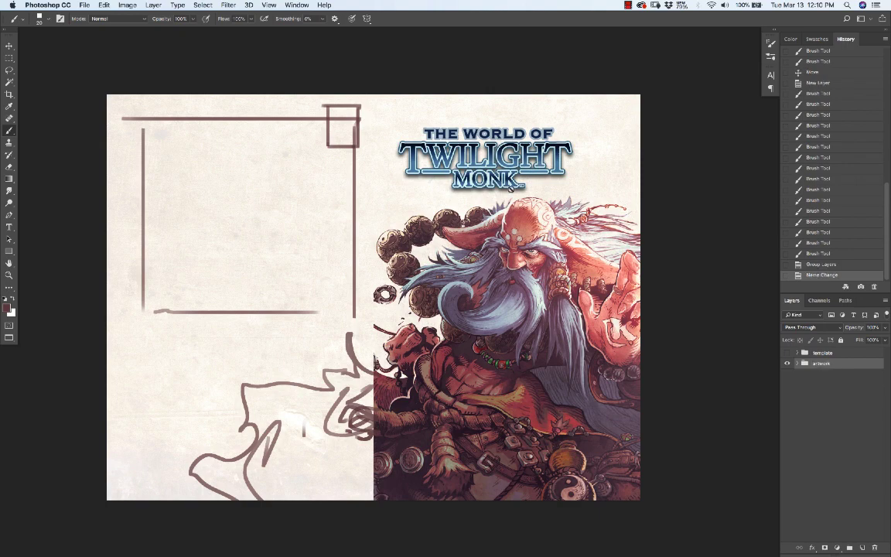
- Move the logo highrez layer from artwork into the template group and check it
{"action": "left_click", "coordinate": [787, 353]}
{"action": "left_click", "coordinate": [796, 352]}
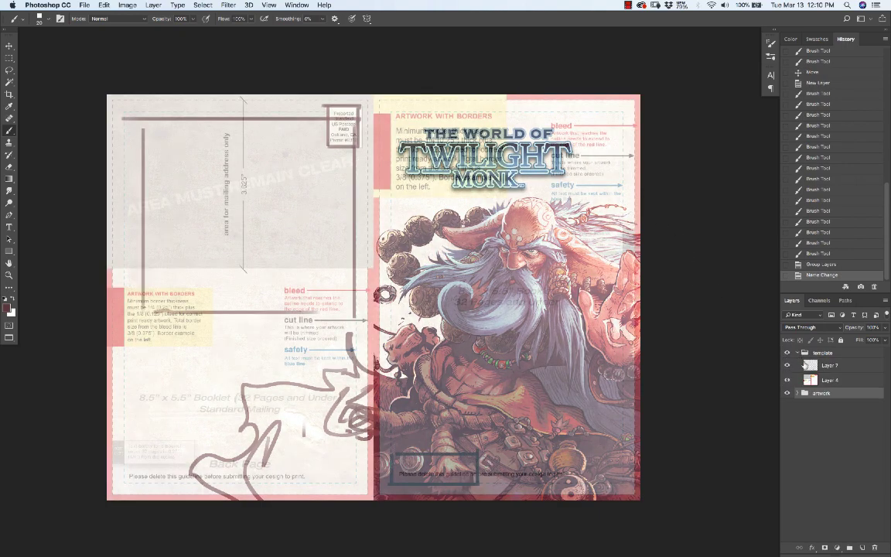
{"action": "left_click", "coordinate": [799, 393]}
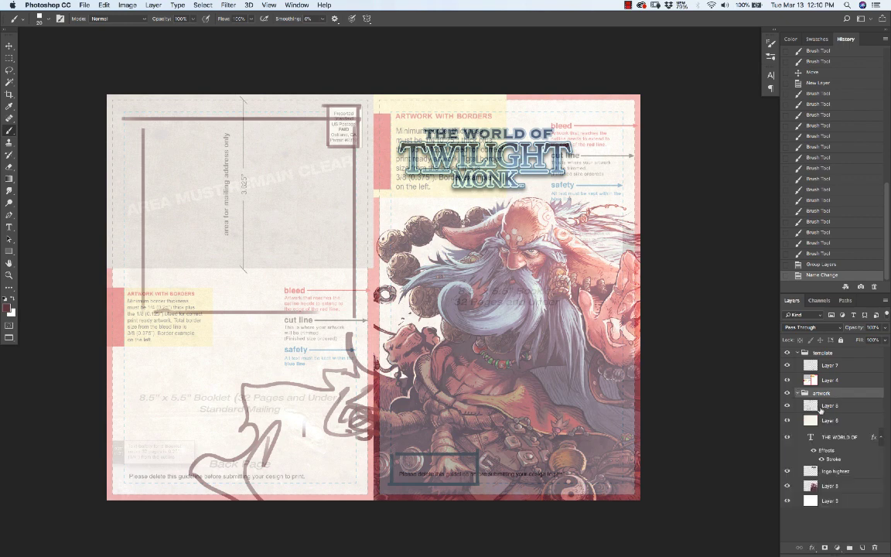
{"action": "left_click_drag", "start_coordinate": [809, 471], "coordinate": [812, 363]}
{"action": "left_click", "coordinate": [787, 352]}
{"action": "left_click", "coordinate": [787, 353]}
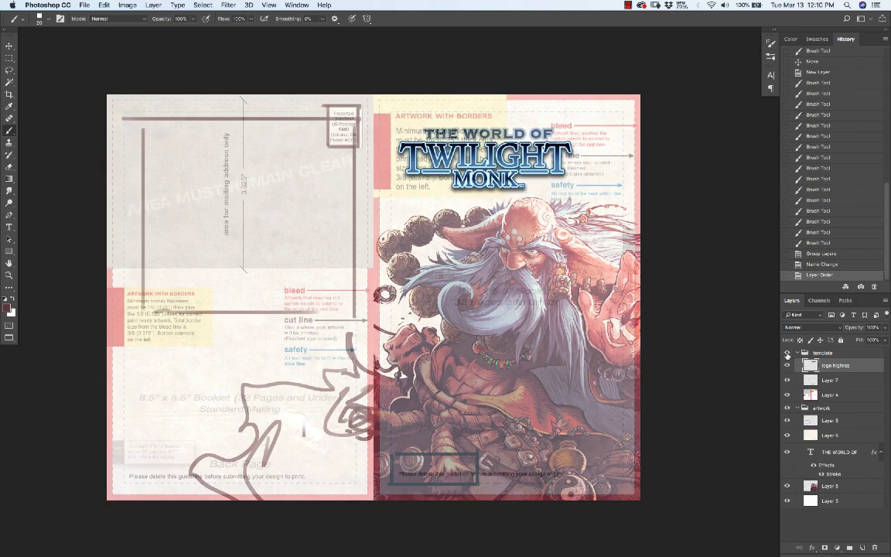
{"action": "left_click", "coordinate": [787, 353]}
{"action": "left_click", "coordinate": [787, 352]}
- Move the THE WORLD OF title into the template group and compare with the overlay
{"action": "left_click_drag", "start_coordinate": [817, 452], "coordinate": [809, 369]}
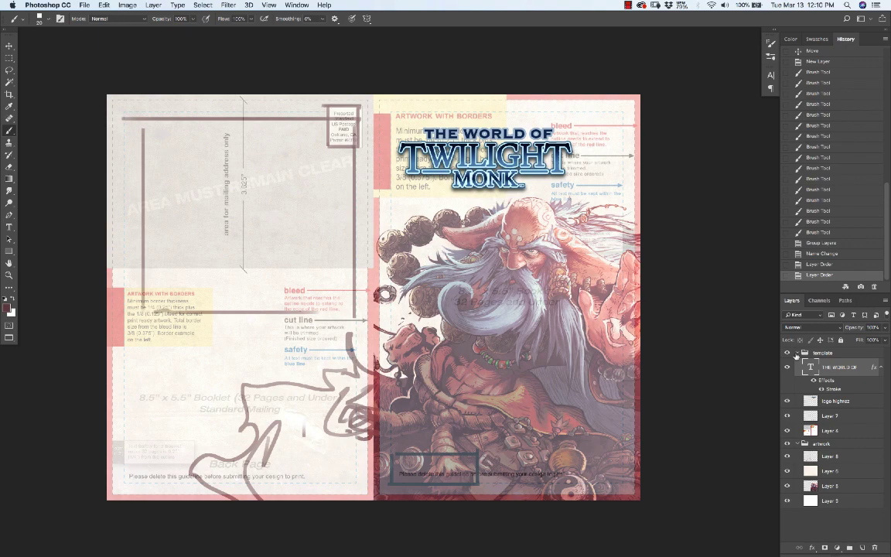
{"action": "left_click", "coordinate": [796, 353]}
{"action": "left_click", "coordinate": [787, 352]}
{"action": "left_click", "coordinate": [787, 353]}
{"action": "left_click", "coordinate": [787, 352]}
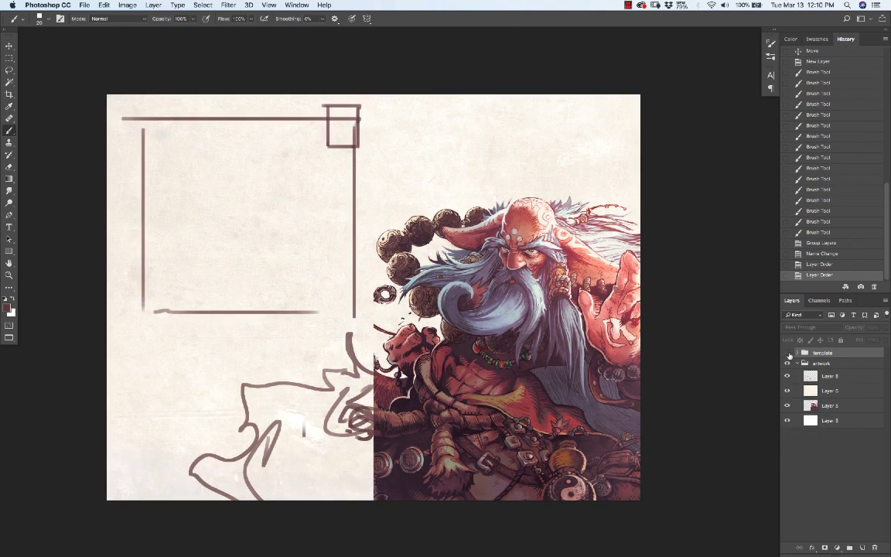
{"action": "left_click", "coordinate": [787, 353]}
{"action": "left_click", "coordinate": [787, 352]}
{"action": "left_click", "coordinate": [787, 353]}
{"action": "left_click", "coordinate": [787, 353]}
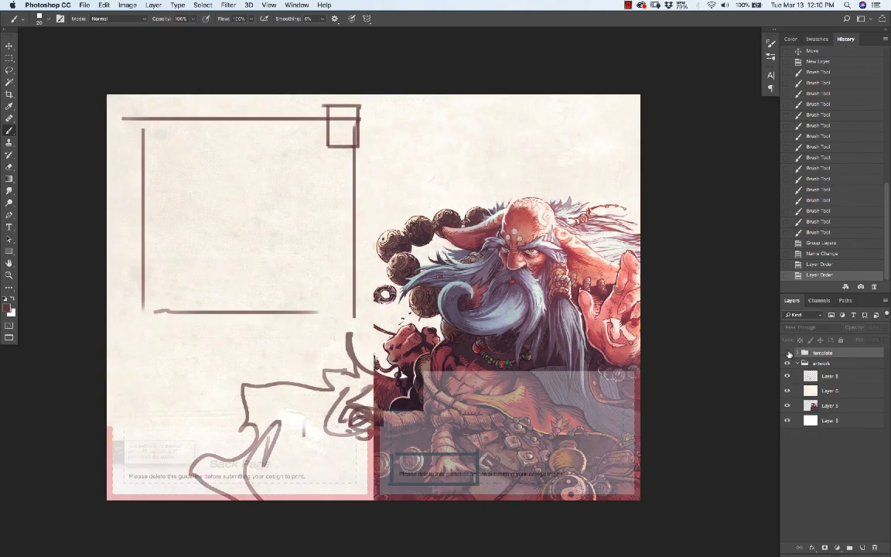
{"action": "left_click", "coordinate": [787, 352]}
- Select the logo highrez layer and test moving it across the cover
{"action": "left_click", "coordinate": [797, 352]}
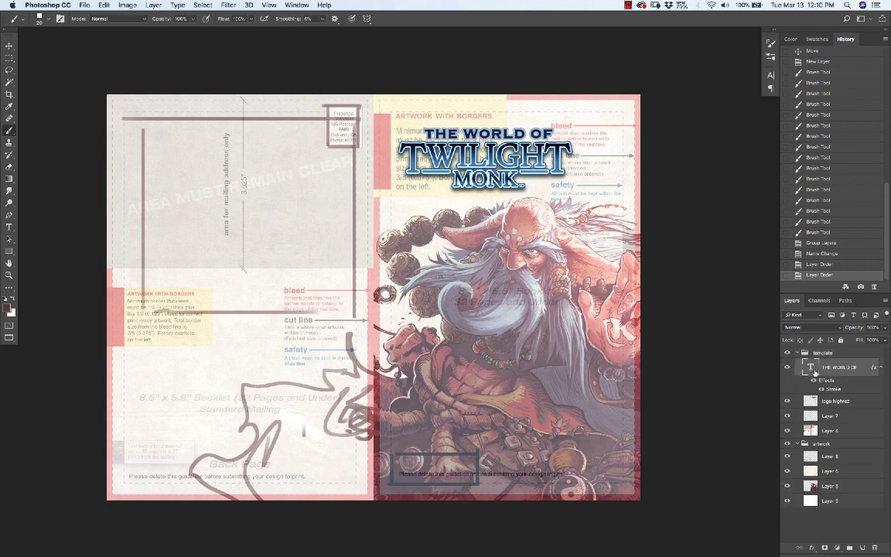
{"action": "left_click", "coordinate": [835, 400]}
{"action": "mouse_move", "coordinate": [623, 206]}
{"action": "left_mouse_down"}
{"action": "mouse_move", "coordinate": [644, 259]}
{"action": "mouse_move", "coordinate": [623, 206]}
{"action": "left_mouse_up"}
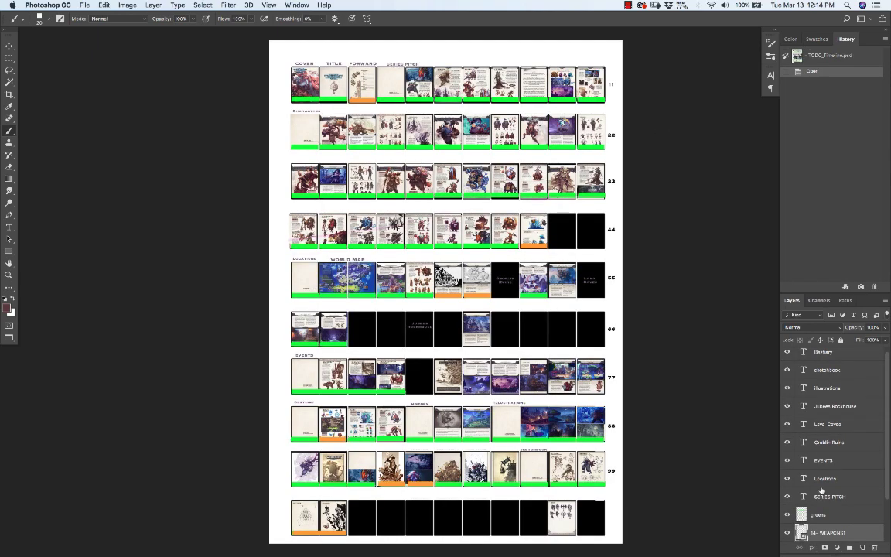
- Group the section label layers from SERIES PITCH up to Bestiary
{"action": "left_click", "coordinate": [812, 497]}
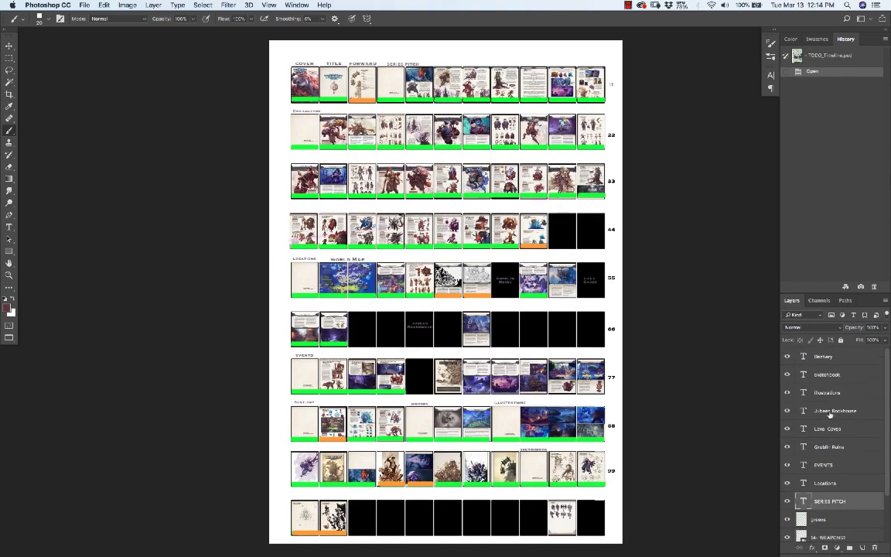
{"action": "left_click", "coordinate": [825, 357], "text": "shift"}
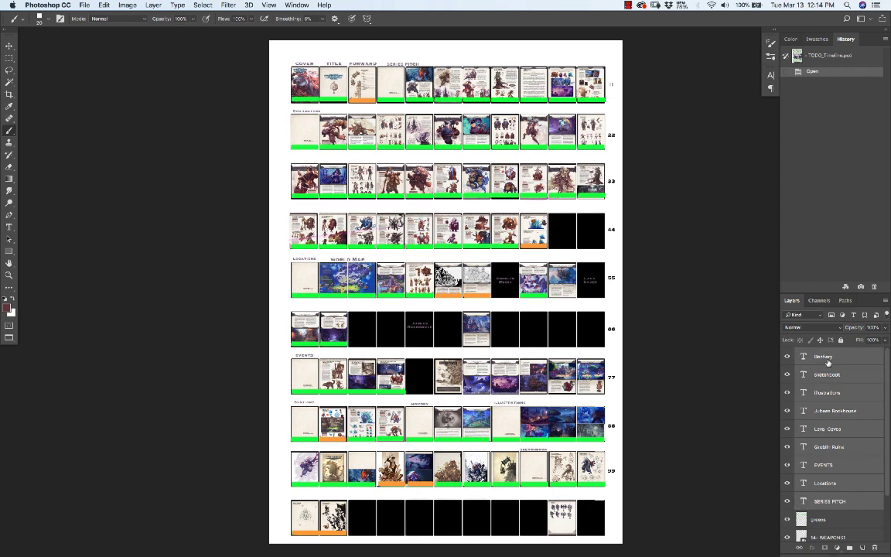
{"action": "key", "text": "super+g"}
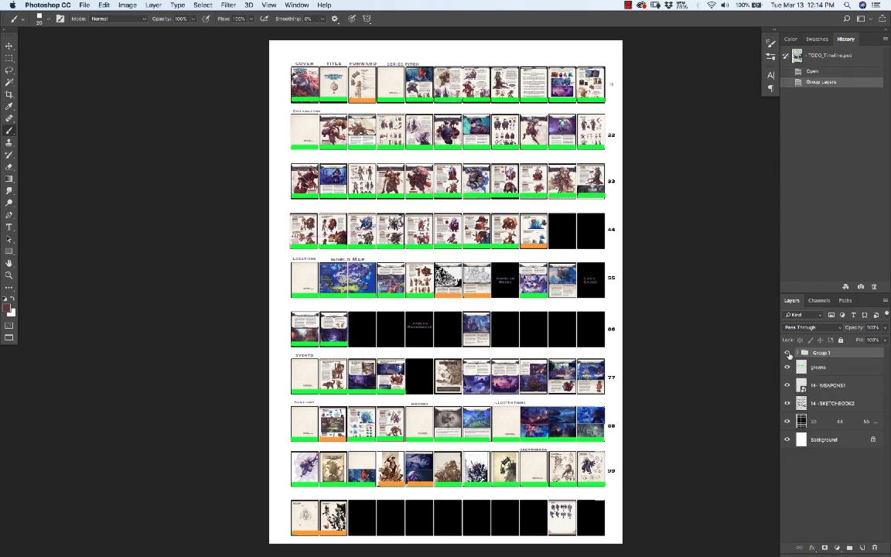
{"action": "left_click", "coordinate": [788, 353]}
{"action": "left_click", "coordinate": [787, 353]}
- Zoom in on the top rows and hide the label, progress bar and thumbnail layers
{"action": "key", "text": "super+plus"}
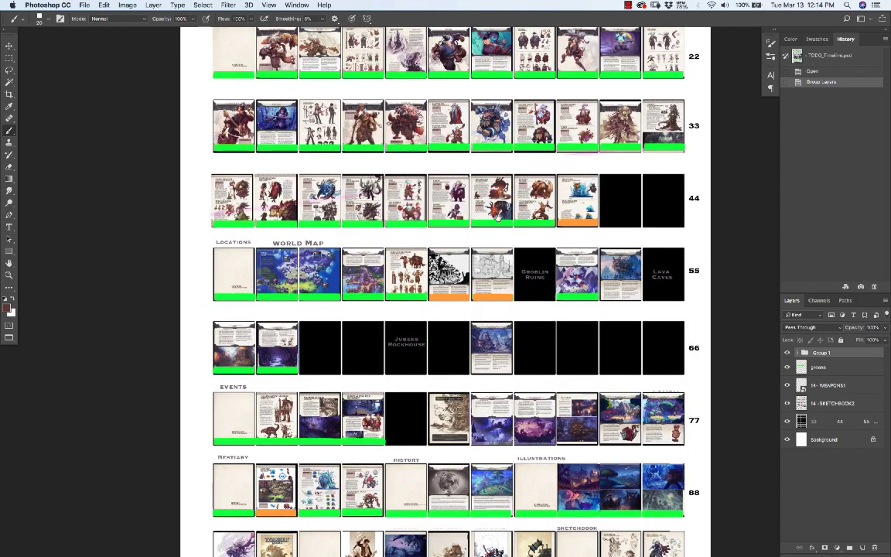
{"action": "key", "text": "super+minus"}
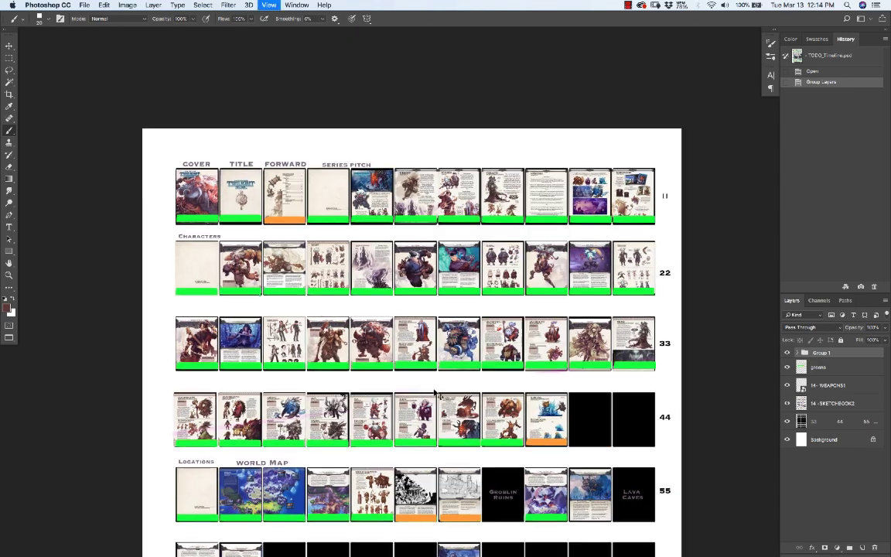
{"action": "key", "text": "super+plus"}
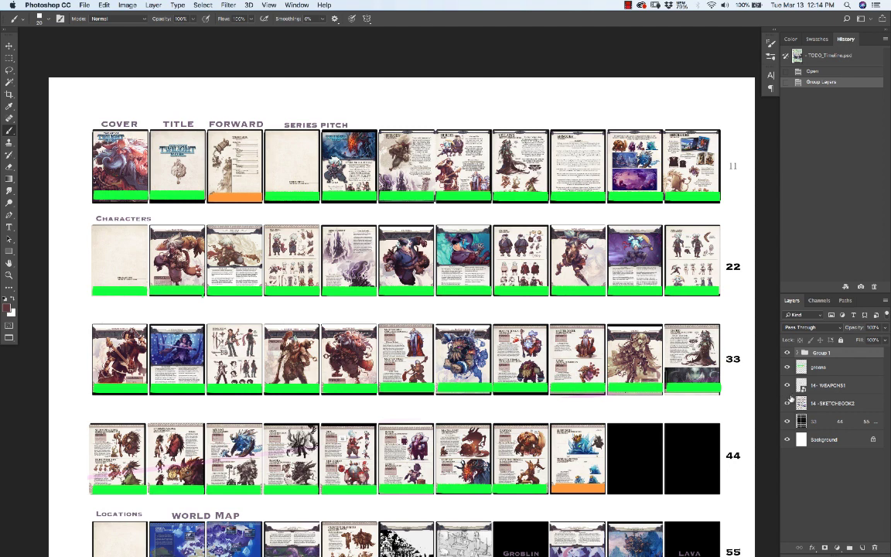
{"action": "left_click_drag", "start_coordinate": [786, 403], "coordinate": [787, 351]}
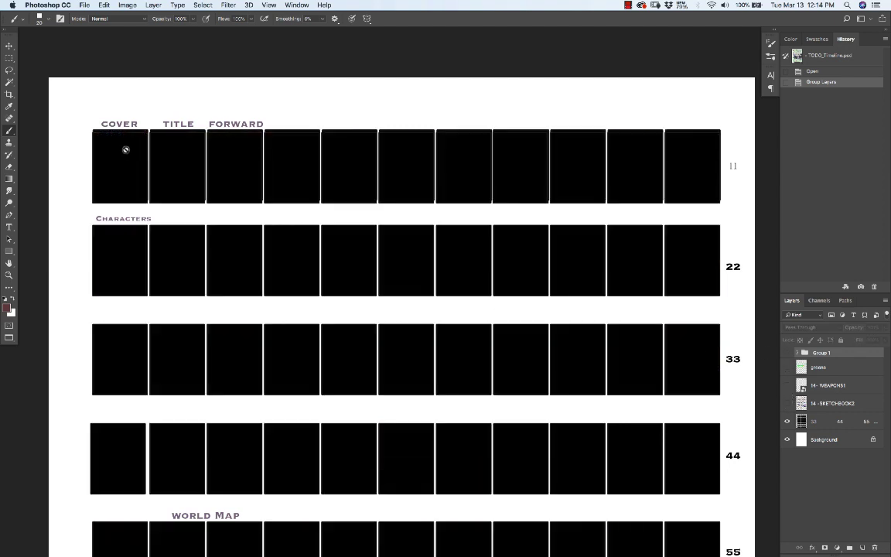
{"action": "scroll", "coordinate": [402, 358], "scroll_direction": "down", "scroll_amount": 10}
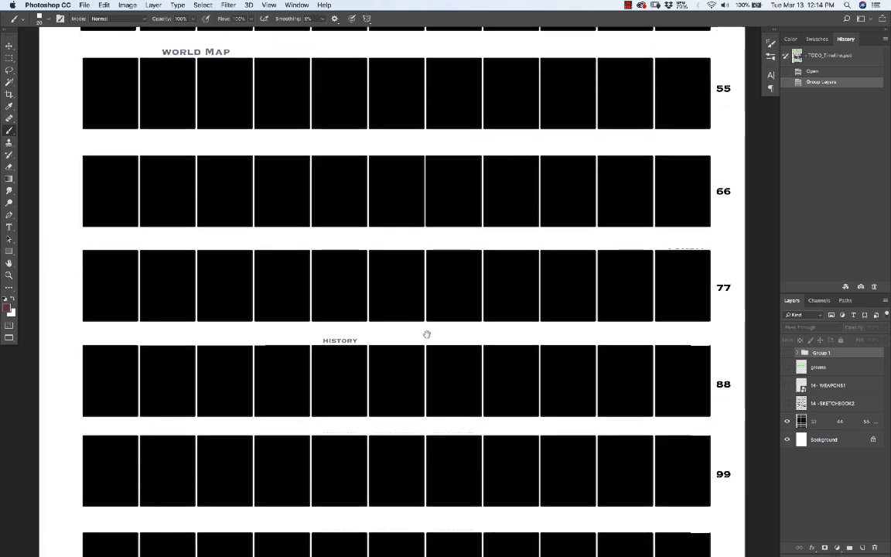
{"action": "scroll", "coordinate": [414, 185], "scroll_direction": "down", "scroll_amount": 2}
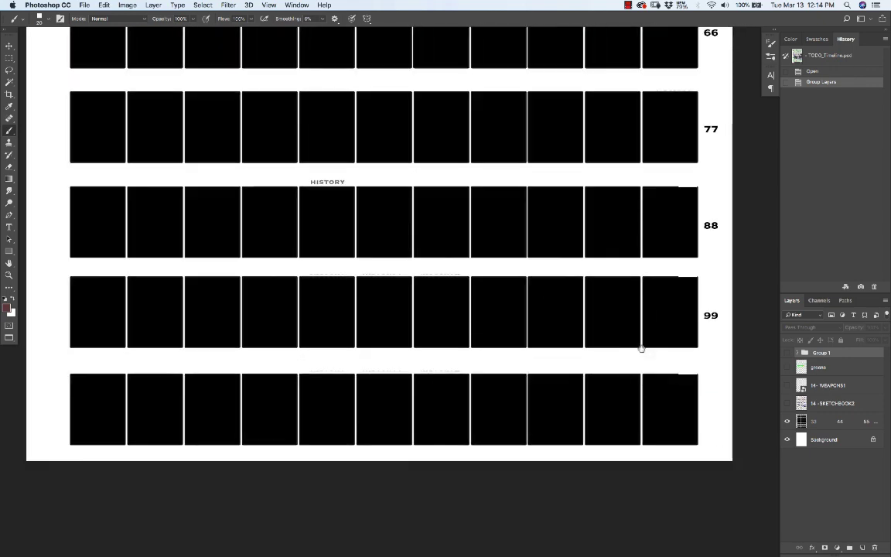
{"action": "left_click_drag", "start_coordinate": [540, 175], "coordinate": [539, 199]}
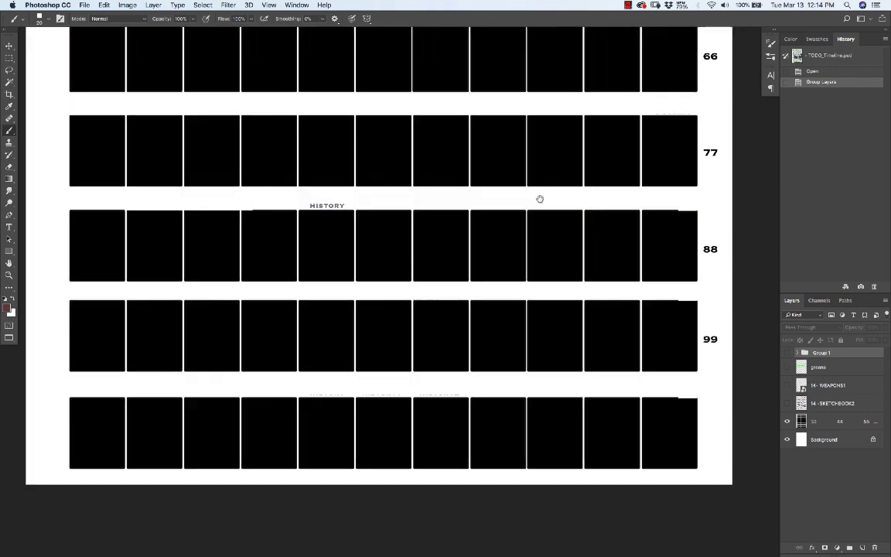
{"action": "scroll", "coordinate": [502, 115], "scroll_direction": "up", "scroll_amount": 10}
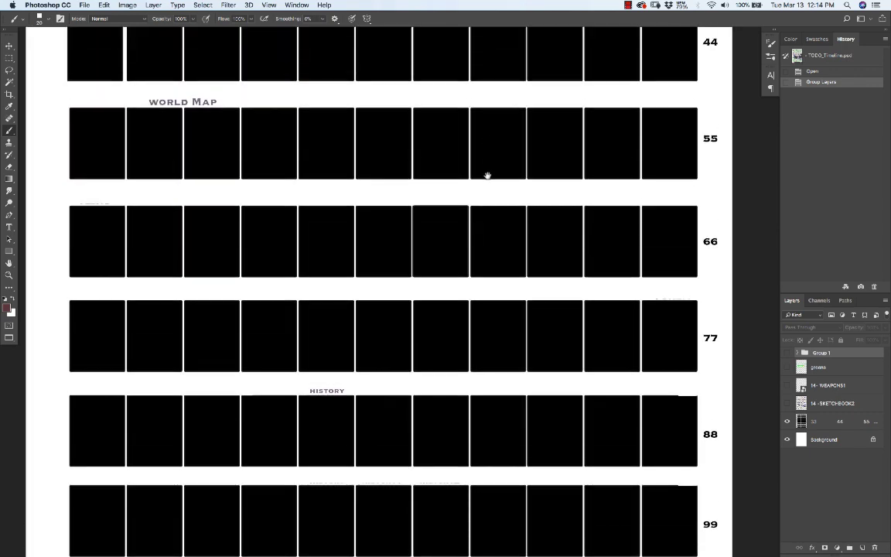
{"action": "scroll", "coordinate": [481, 266], "scroll_direction": "up", "scroll_amount": 6}
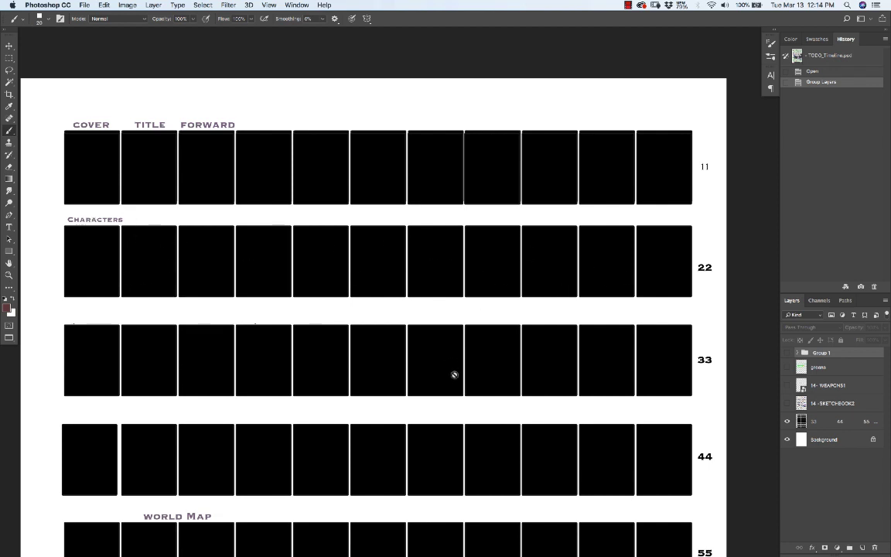
{"action": "left_click_drag", "start_coordinate": [453, 412], "coordinate": [452, 369]}
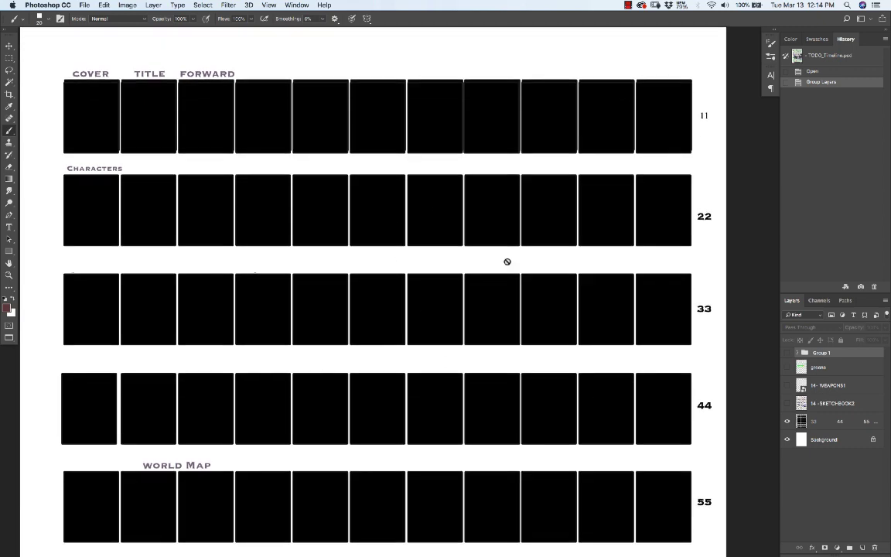
{"action": "left_click", "coordinate": [787, 404]}
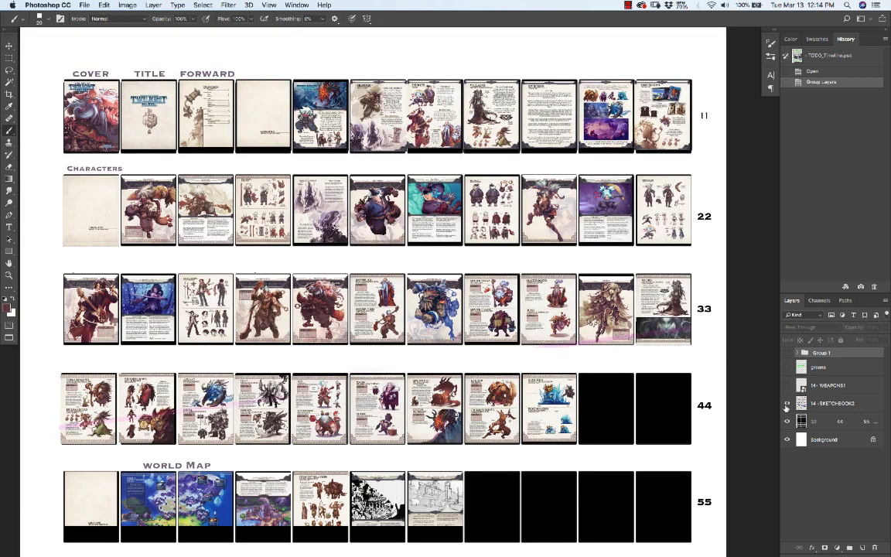
{"action": "left_click", "coordinate": [832, 402]}
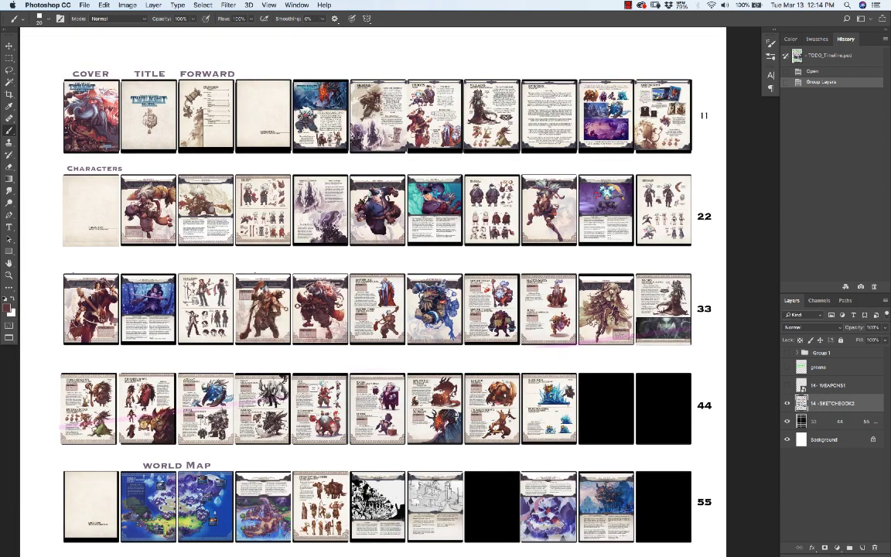
{"action": "left_click", "coordinate": [9, 57]}
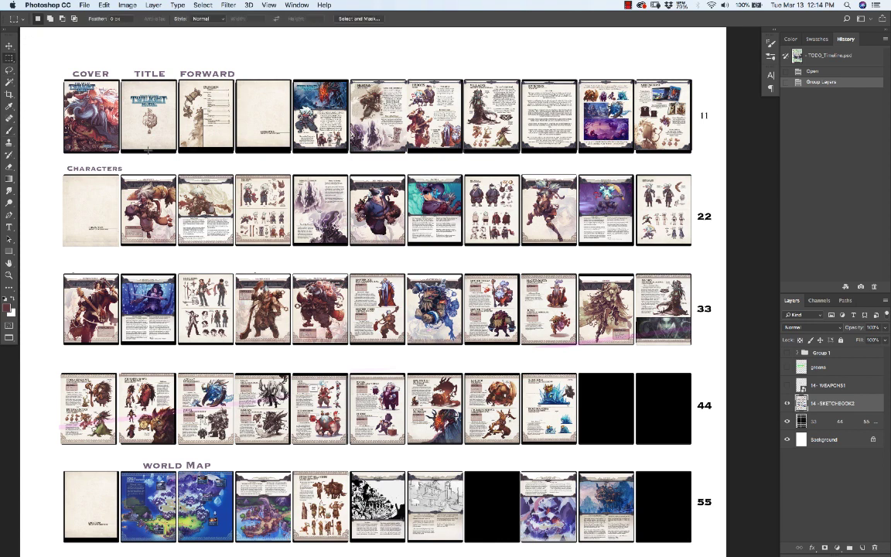
{"action": "left_click_drag", "start_coordinate": [58, 162], "coordinate": [717, 256]}
{"action": "left_click", "coordinate": [154, 263]}
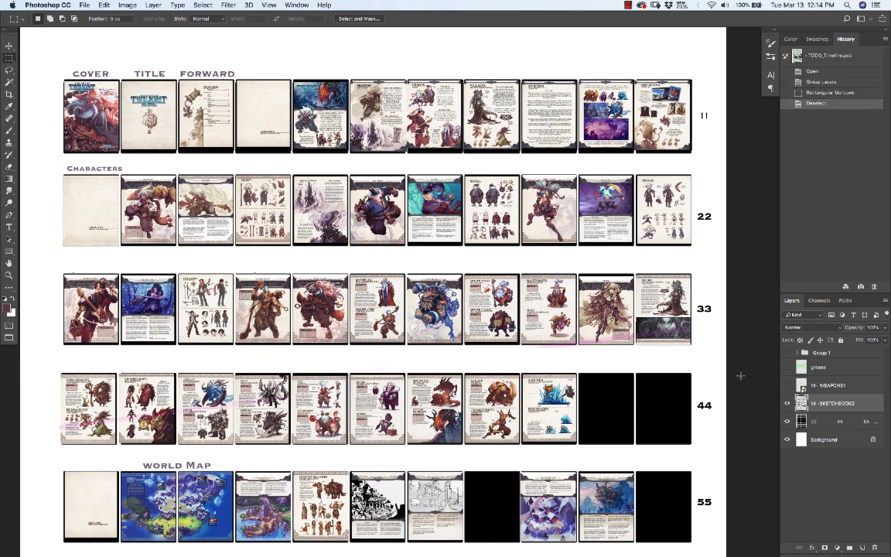
{"action": "left_click", "coordinate": [787, 367]}
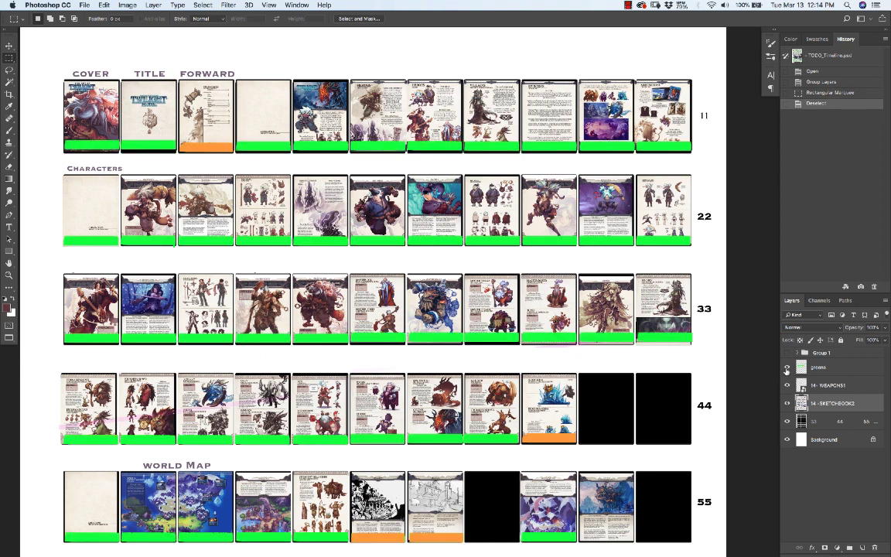
{"action": "left_click", "coordinate": [787, 369]}
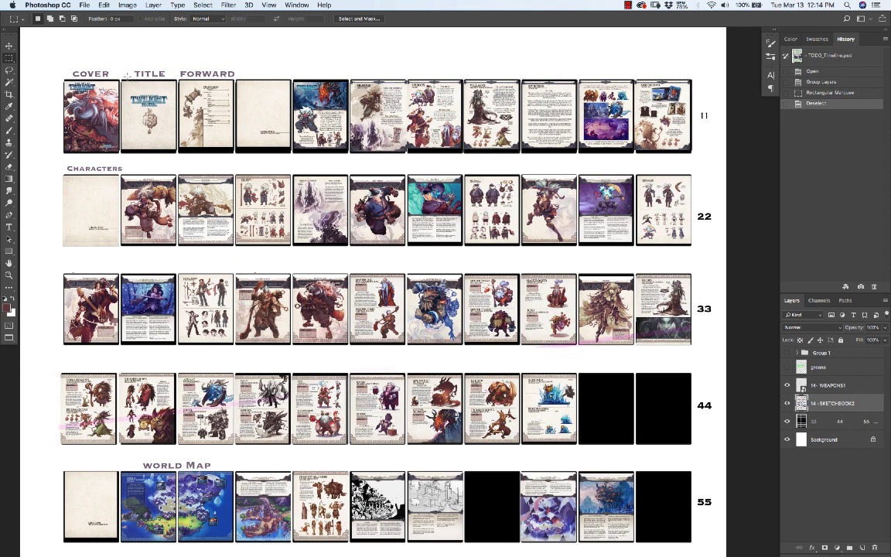
{"action": "left_click_drag", "start_coordinate": [122, 74], "coordinate": [177, 165]}
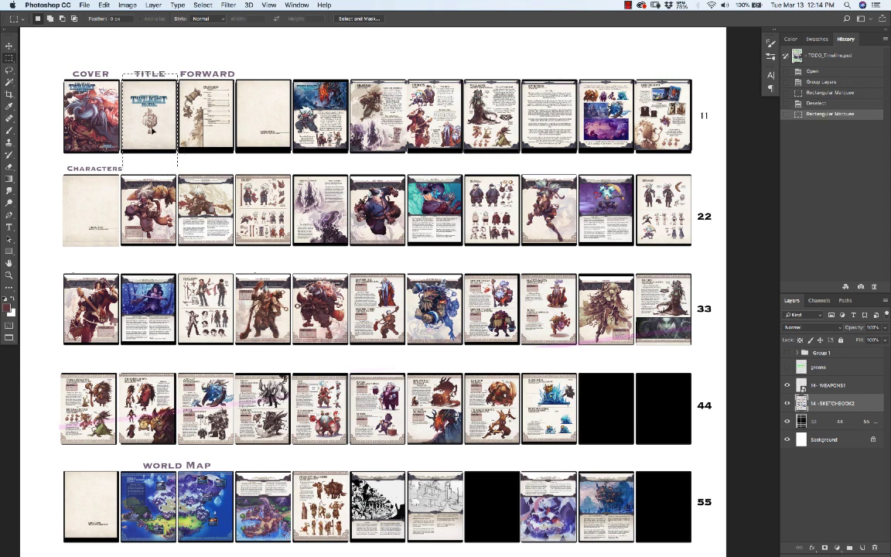
{"action": "left_click_drag", "start_coordinate": [152, 132], "coordinate": [290, 229]}
{"action": "key", "text": "super+z"}
{"action": "left_click_drag", "start_coordinate": [151, 233], "coordinate": [42, 259]}
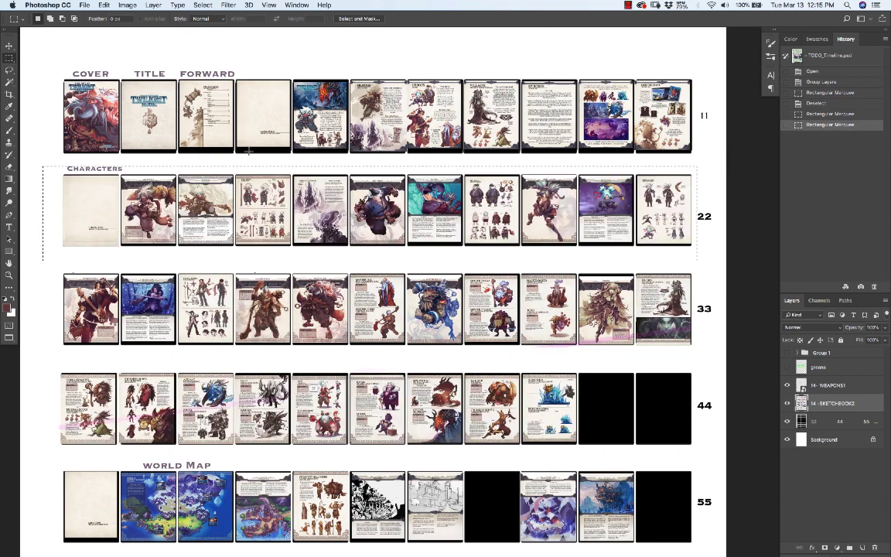
{"action": "left_click", "coordinate": [248, 151]}
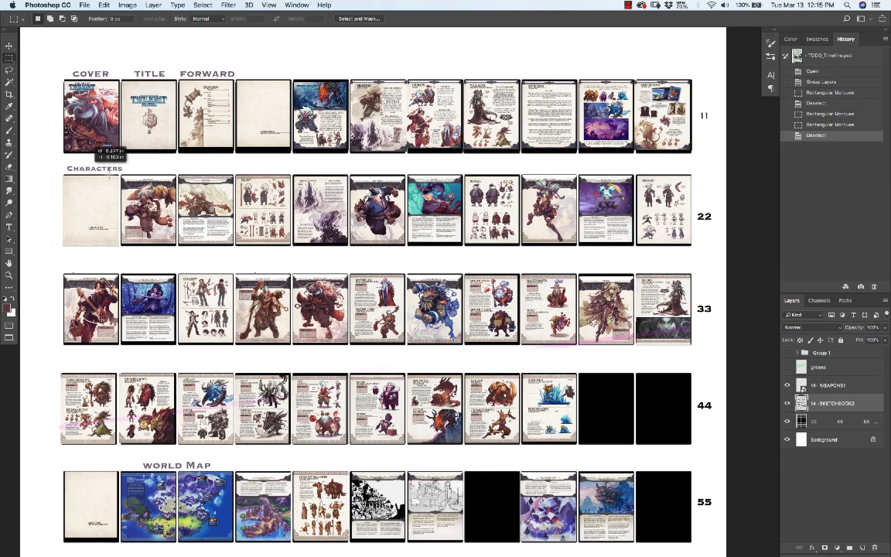
{"action": "left_click_drag", "start_coordinate": [298, 253], "coordinate": [355, 265]}
{"action": "scroll", "coordinate": [363, 278], "scroll_direction": "down", "scroll_amount": 5}
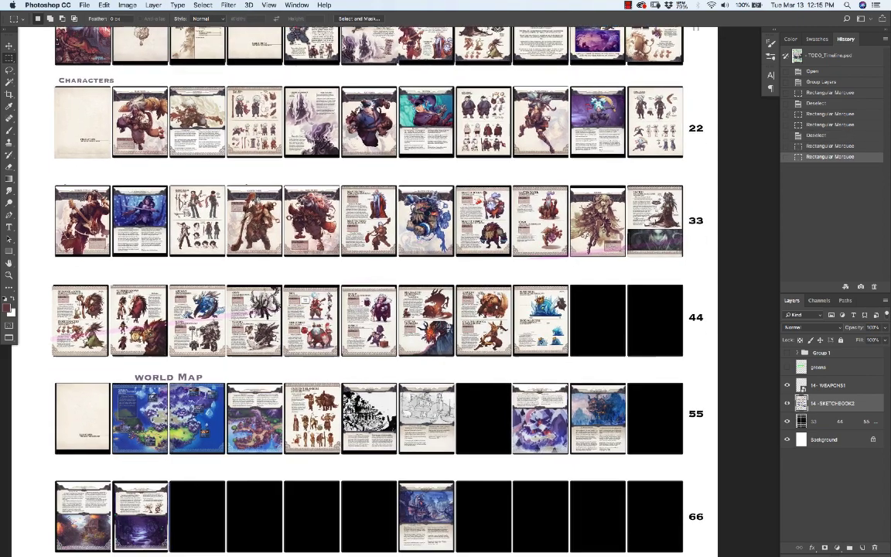
- Marquee-test the strip beneath the FORWARD thumbnail, then deselect
{"action": "scroll", "coordinate": [372, 294], "scroll_direction": "up", "scroll_amount": 2}
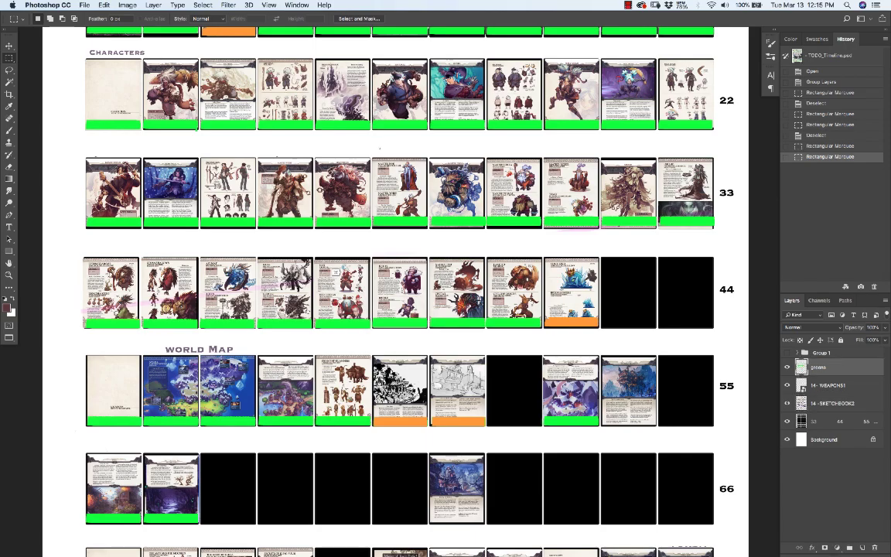
{"action": "scroll", "coordinate": [379, 148], "scroll_direction": "up", "scroll_amount": 6}
{"action": "scroll", "coordinate": [232, 154], "scroll_direction": "down", "scroll_amount": 2}
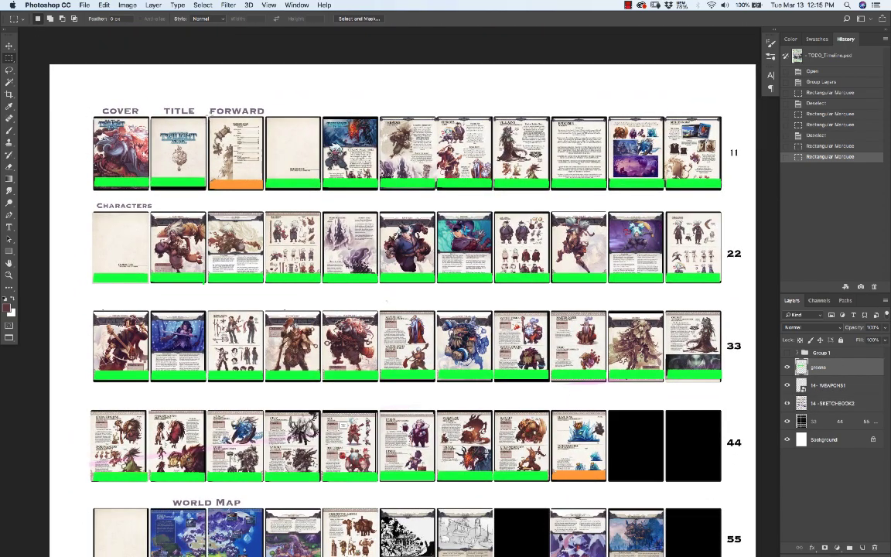
{"action": "left_click_drag", "start_coordinate": [248, 151], "coordinate": [318, 198]}
{"action": "left_click", "coordinate": [272, 144]}
- Select the orange bar under the last row-44 page and the gap between the first rows
{"action": "scroll", "coordinate": [402, 309], "scroll_direction": "right", "scroll_amount": 1}
{"action": "scroll", "coordinate": [460, 313], "scroll_direction": "down", "scroll_amount": 5}
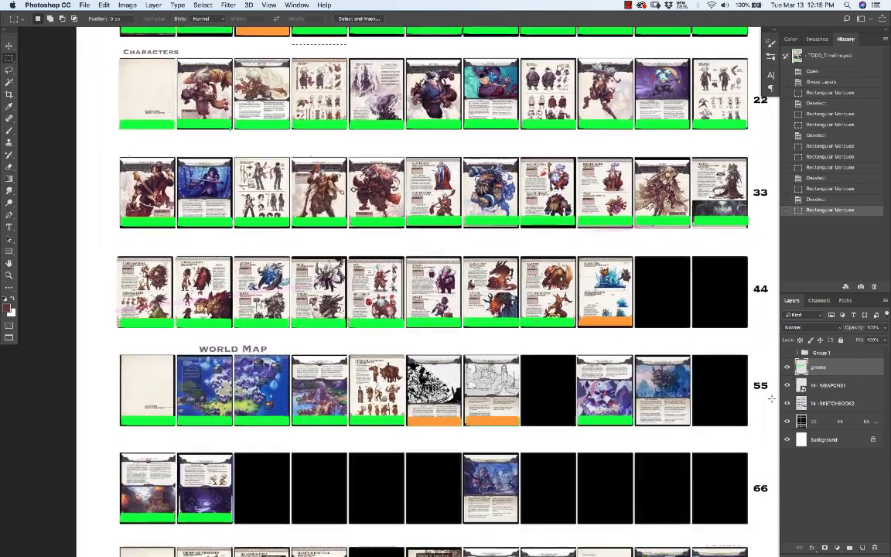
{"action": "left_click_drag", "start_coordinate": [576, 317], "coordinate": [635, 334]}
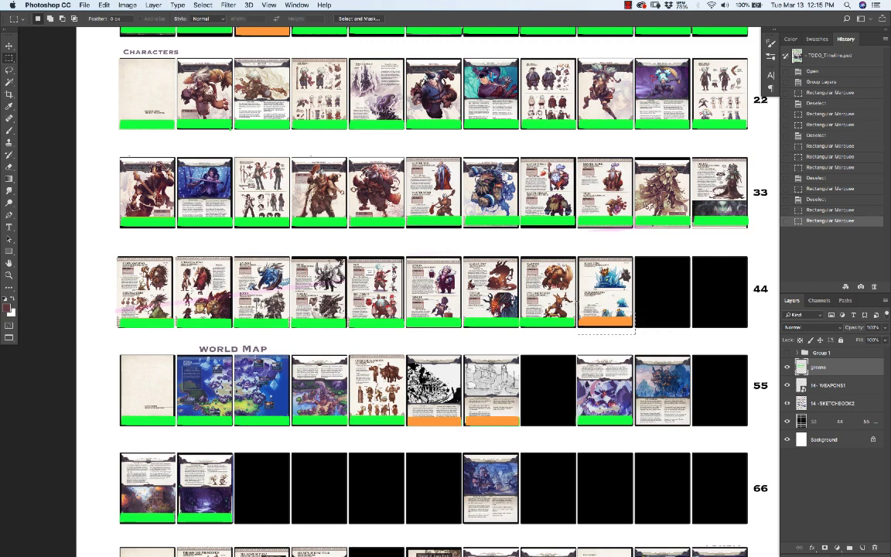
{"action": "scroll", "coordinate": [520, 257], "scroll_direction": "up", "scroll_amount": 1}
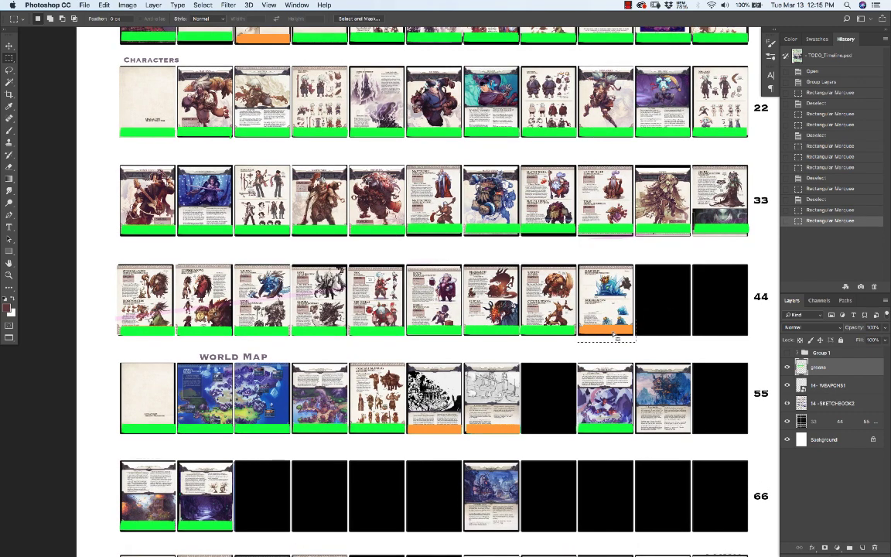
{"action": "left_click_drag", "start_coordinate": [422, 158], "coordinate": [418, 269]}
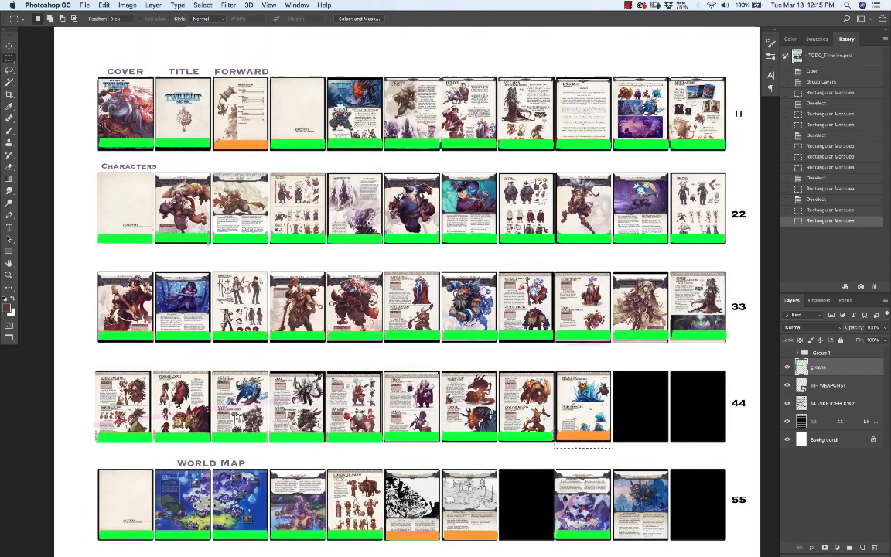
{"action": "left_click_drag", "start_coordinate": [352, 153], "coordinate": [473, 166]}
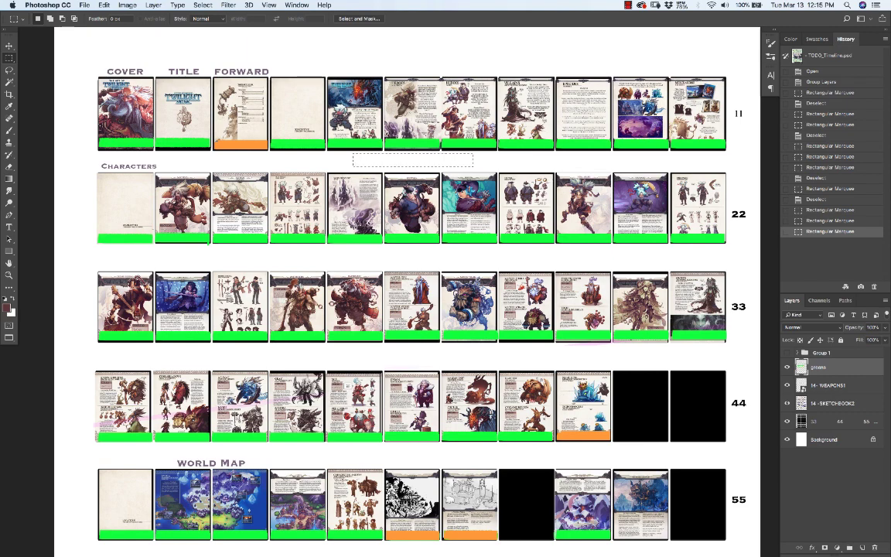
{"action": "left_click", "coordinate": [299, 140]}
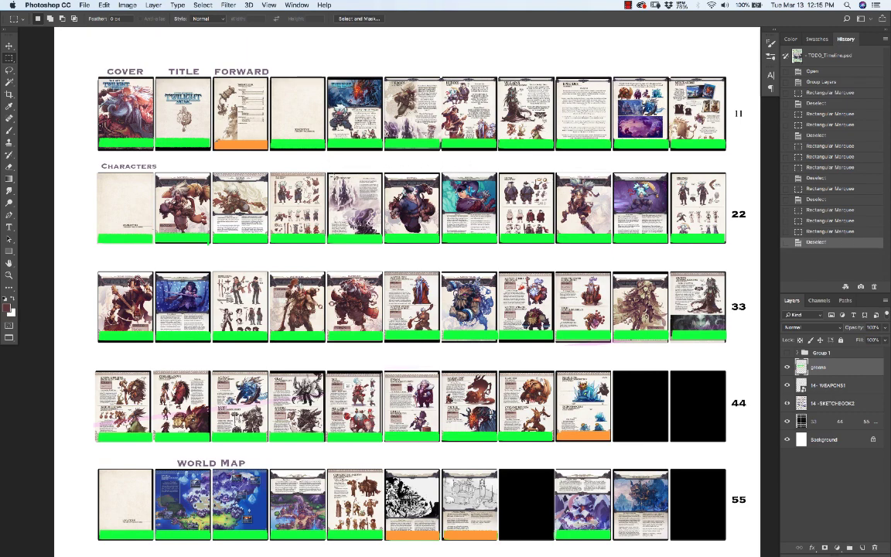
{"action": "scroll", "coordinate": [379, 230], "scroll_direction": "down", "scroll_amount": 1}
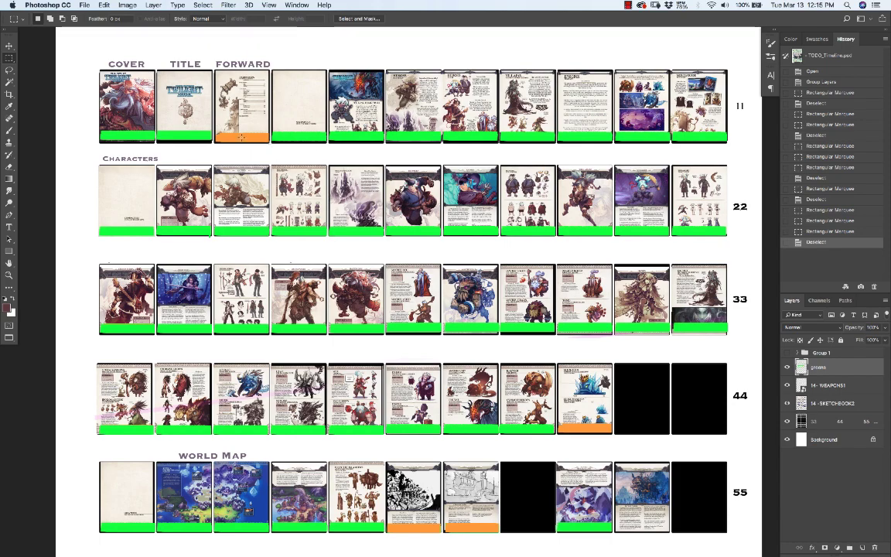
{"action": "scroll", "coordinate": [379, 263], "scroll_direction": "down", "scroll_amount": 5}
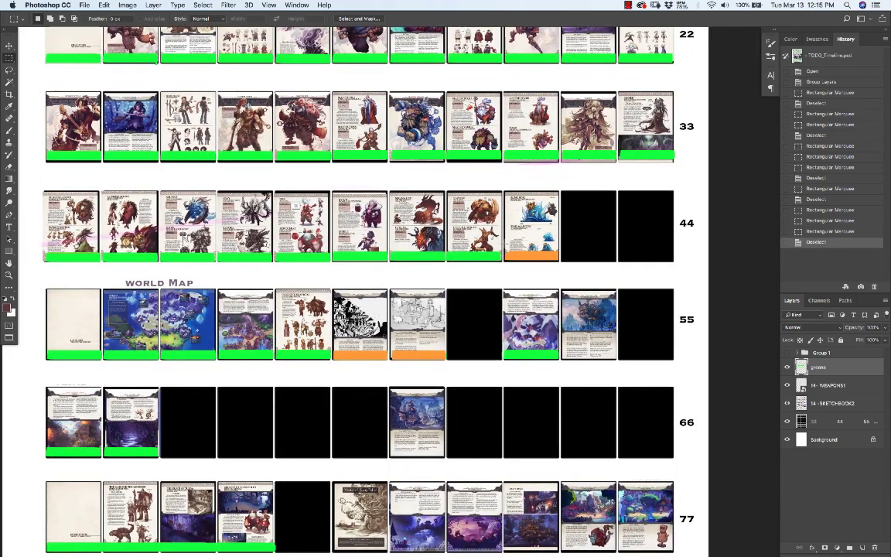
{"action": "left_click_drag", "start_coordinate": [461, 202], "coordinate": [507, 246]}
{"action": "left_click", "coordinate": [502, 255]}
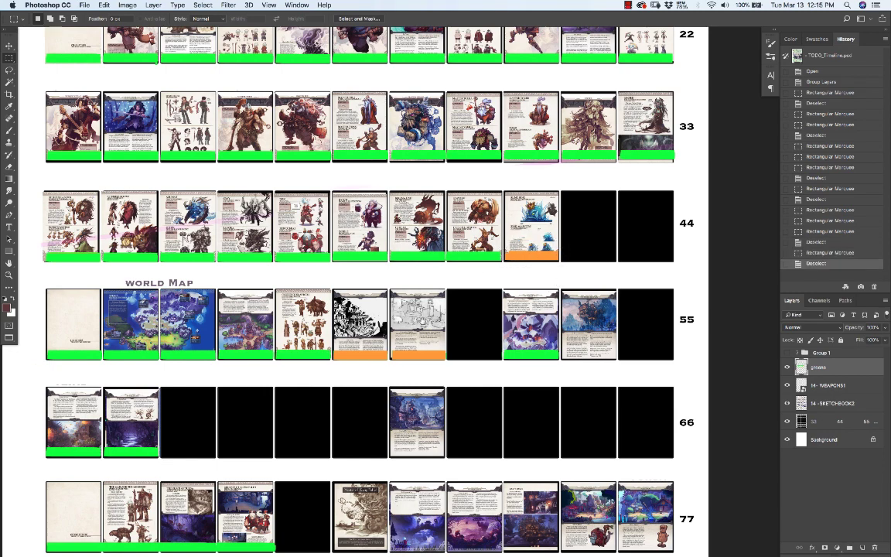
{"action": "scroll", "coordinate": [390, 276], "scroll_direction": "down", "scroll_amount": 3}
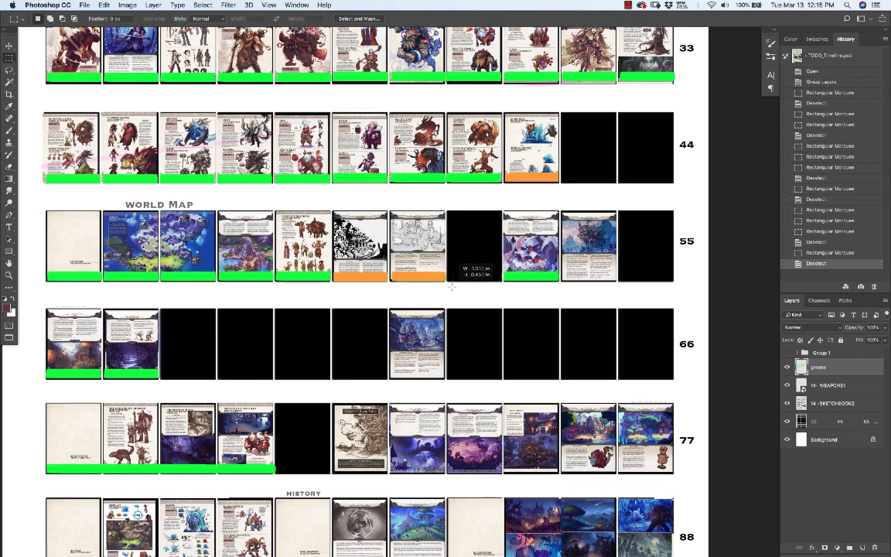
{"action": "left_click_drag", "start_coordinate": [429, 244], "coordinate": [454, 298]}
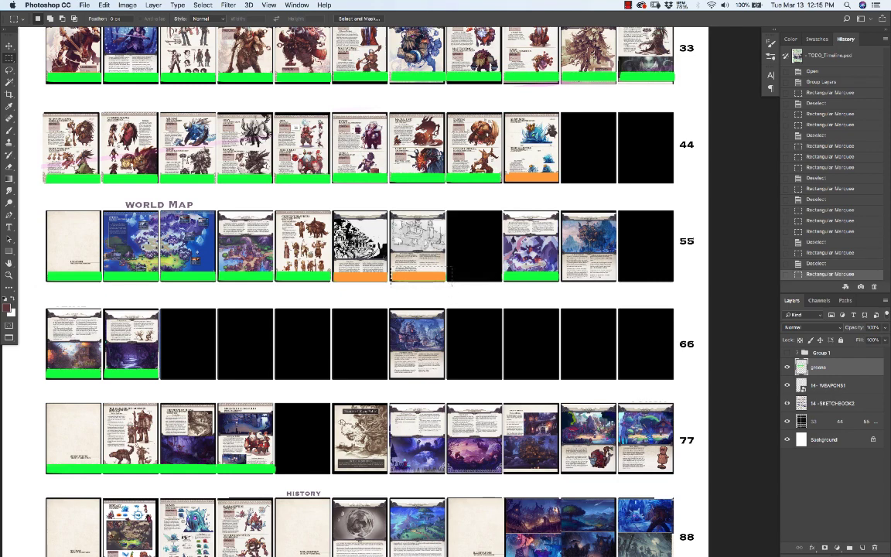
{"action": "left_click_drag", "start_coordinate": [386, 284], "coordinate": [275, 271]}
{"action": "left_click", "coordinate": [309, 298]}
{"action": "scroll", "coordinate": [378, 299], "scroll_direction": "down", "scroll_amount": 3}
{"action": "scroll", "coordinate": [378, 298], "scroll_direction": "left", "scroll_amount": 2}
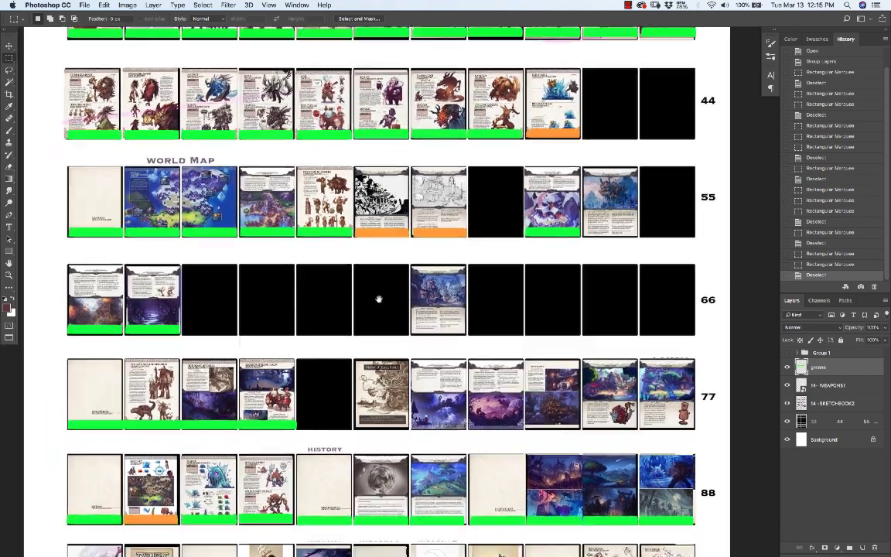
{"action": "scroll", "coordinate": [378, 297], "scroll_direction": "up", "scroll_amount": 3}
{"action": "scroll", "coordinate": [378, 296], "scroll_direction": "right", "scroll_amount": 1}
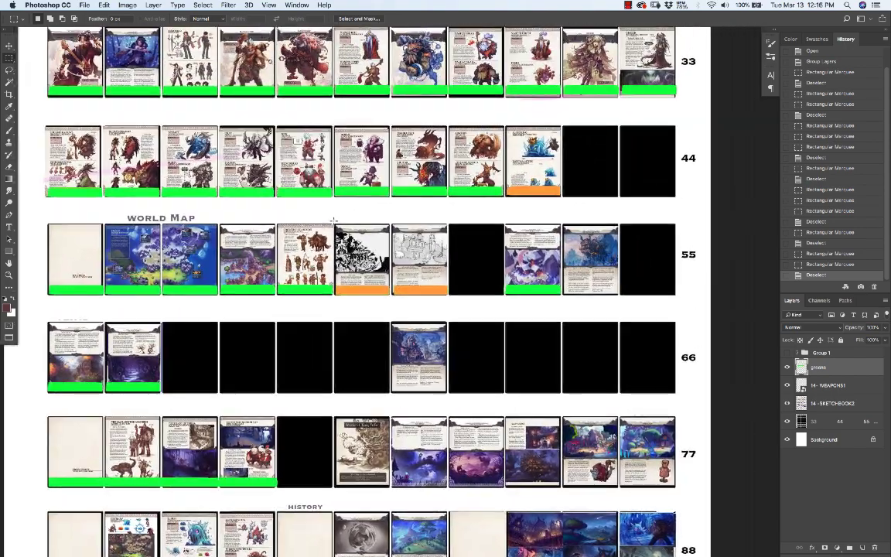
{"action": "left_click_drag", "start_coordinate": [334, 221], "coordinate": [449, 307]}
{"action": "scroll", "coordinate": [344, 257], "scroll_direction": "left", "scroll_amount": 2}
{"action": "scroll", "coordinate": [344, 257], "scroll_direction": "down", "scroll_amount": 3}
{"action": "scroll", "coordinate": [344, 256], "scroll_direction": "right", "scroll_amount": 3}
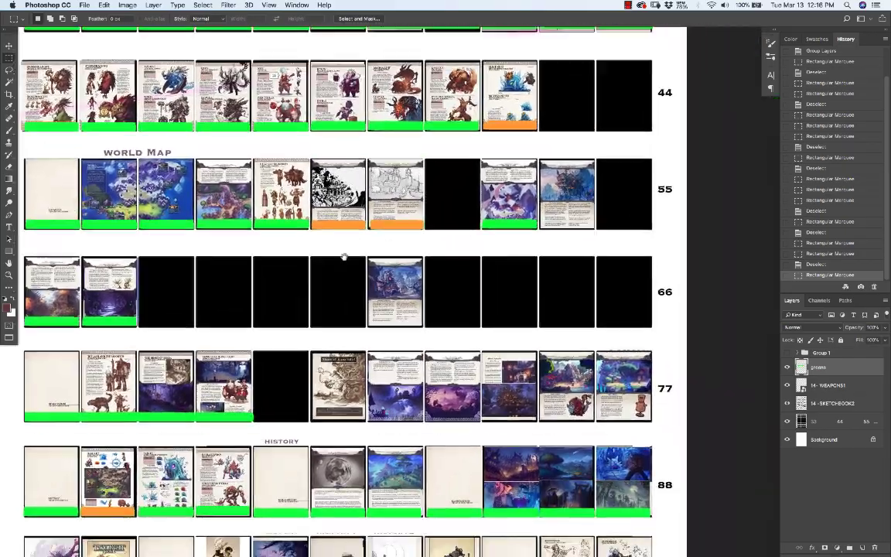
{"action": "scroll", "coordinate": [344, 257], "scroll_direction": "left", "scroll_amount": 2}
{"action": "scroll", "coordinate": [344, 257], "scroll_direction": "down", "scroll_amount": 6}
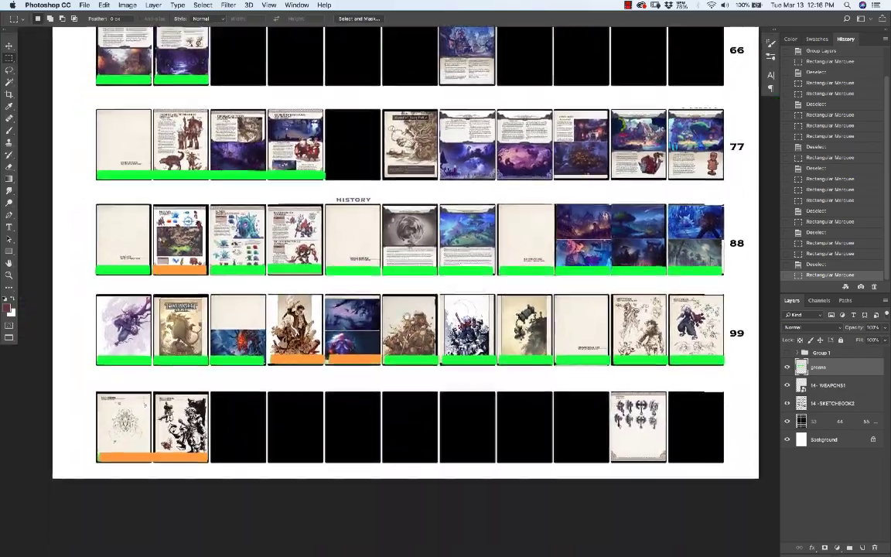
{"action": "scroll", "coordinate": [344, 257], "scroll_direction": "down", "scroll_amount": 2}
{"action": "scroll", "coordinate": [344, 219], "scroll_direction": "up", "scroll_amount": 8}
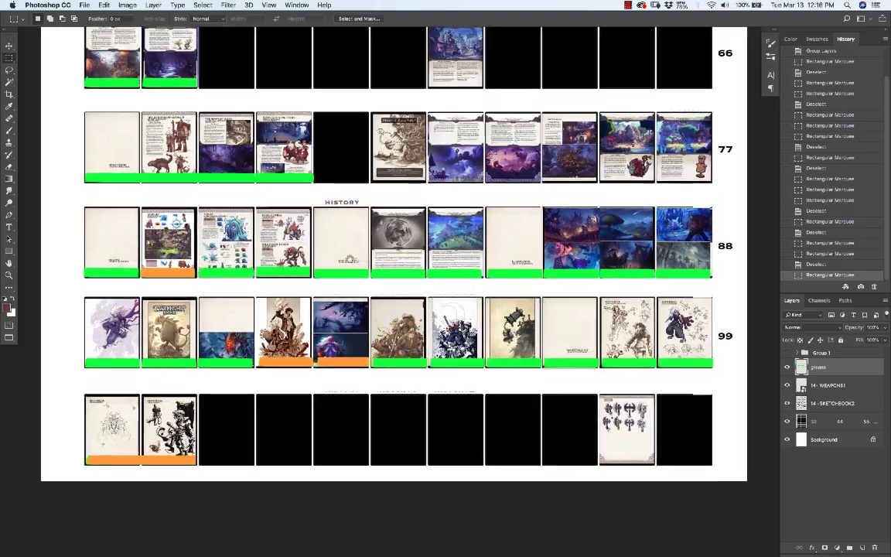
{"action": "scroll", "coordinate": [318, 259], "scroll_direction": "down", "scroll_amount": 2}
{"action": "scroll", "coordinate": [318, 259], "scroll_direction": "right", "scroll_amount": 1}
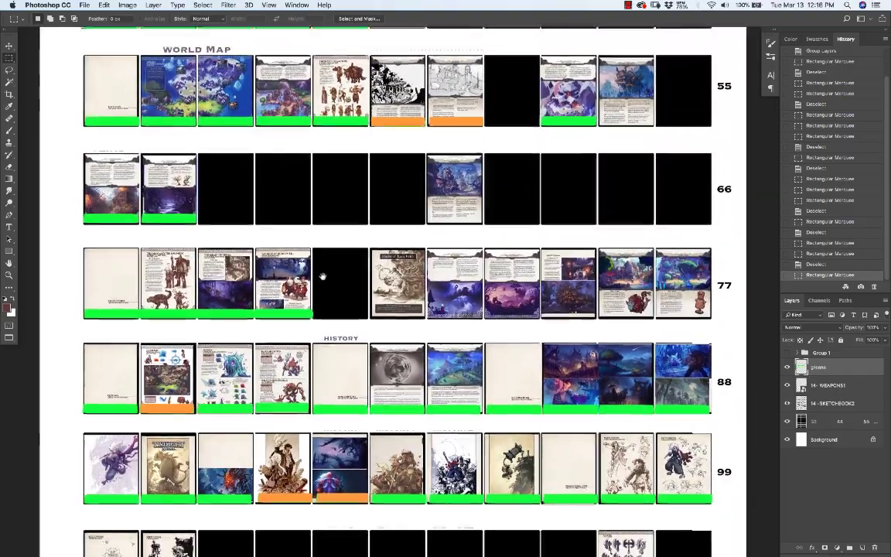
{"action": "scroll", "coordinate": [319, 259], "scroll_direction": "up", "scroll_amount": 6}
{"action": "scroll", "coordinate": [318, 259], "scroll_direction": "left", "scroll_amount": 1}
{"action": "scroll", "coordinate": [344, 227], "scroll_direction": "up", "scroll_amount": 5}
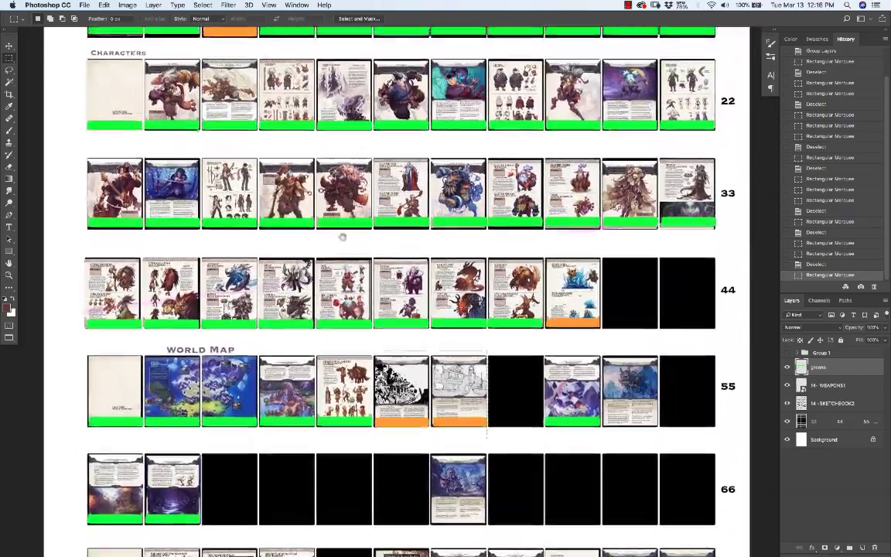
{"action": "scroll", "coordinate": [343, 227], "scroll_direction": "right", "scroll_amount": 1}
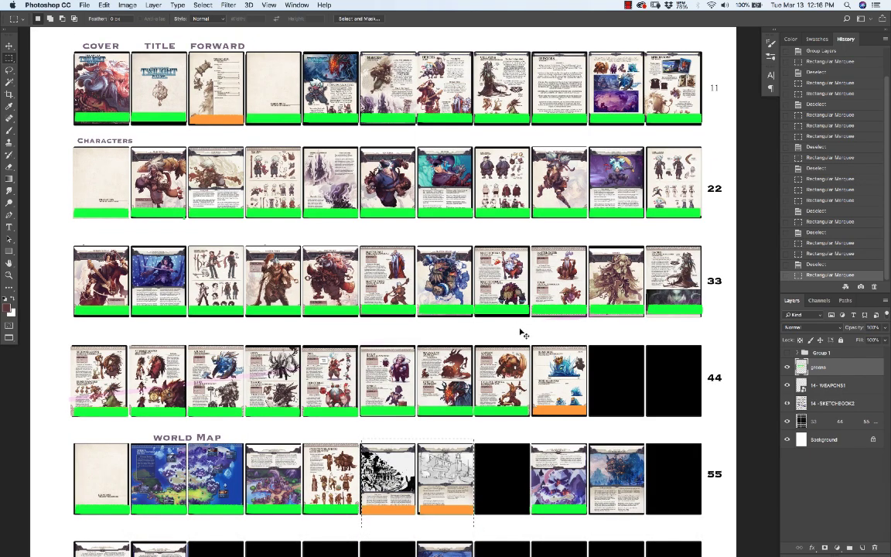
- Zoom out twice so the whole pagination sheet fits on screen
{"action": "key", "text": "super+minus"}
{"action": "scroll", "coordinate": [488, 332], "scroll_direction": "down", "scroll_amount": 2}
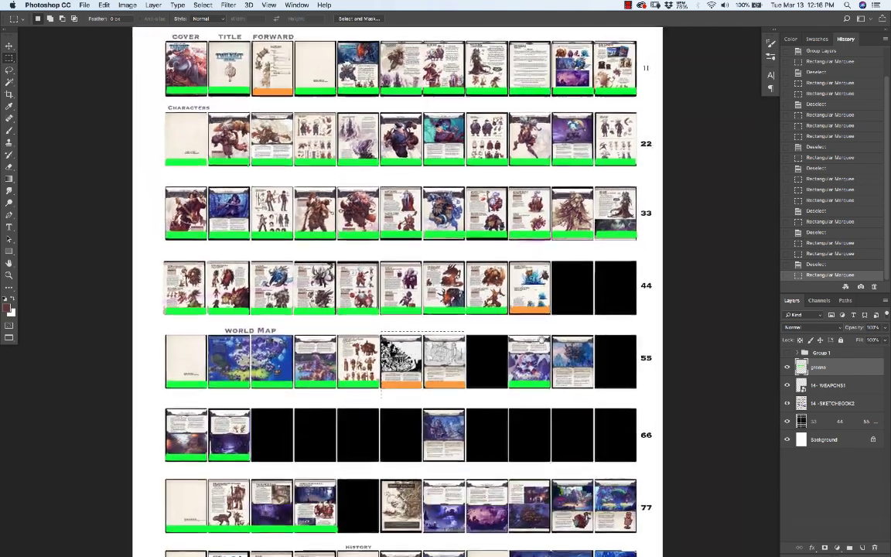
{"action": "key", "text": "super+minus"}
{"action": "scroll", "coordinate": [539, 339], "scroll_direction": "down", "scroll_amount": 3}
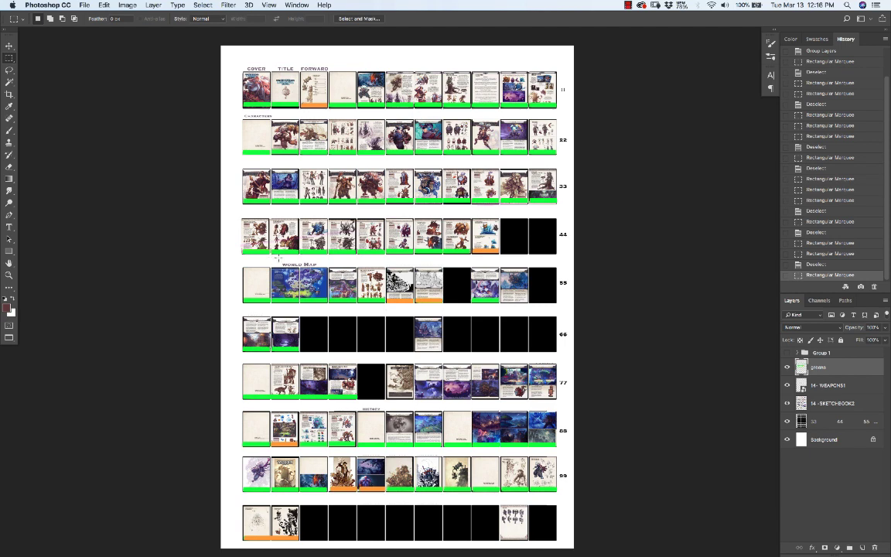
- Marquee rows 22 through 55 and the top row of pages, deselecting each
{"action": "left_click_drag", "start_coordinate": [277, 257], "coordinate": [588, 314]}
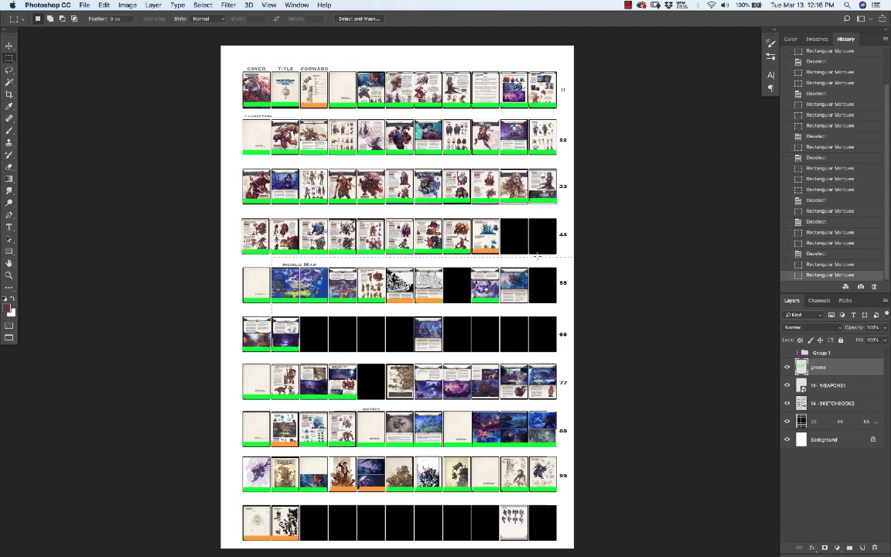
{"action": "left_click_drag", "start_coordinate": [232, 120], "coordinate": [611, 310]}
{"action": "left_click", "coordinate": [370, 143]}
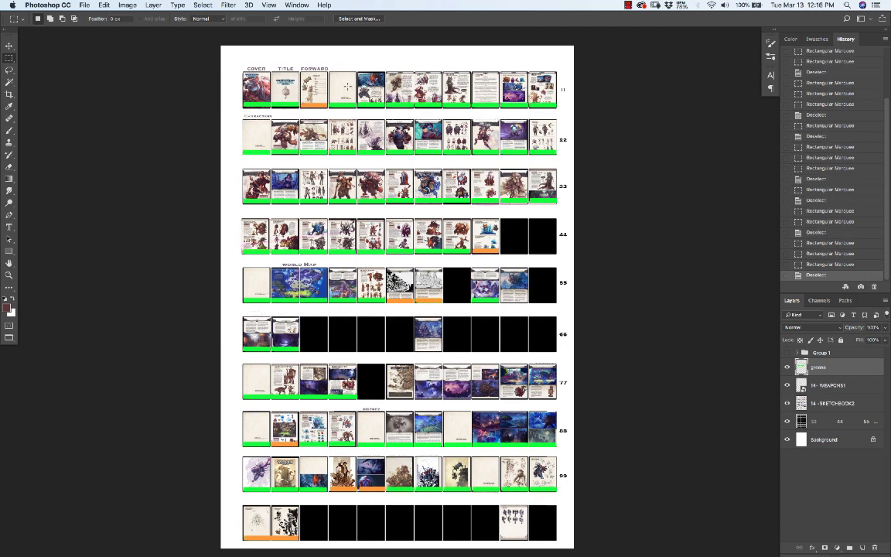
{"action": "left_click_drag", "start_coordinate": [211, 53], "coordinate": [609, 114]}
{"action": "key", "text": "super+d"}
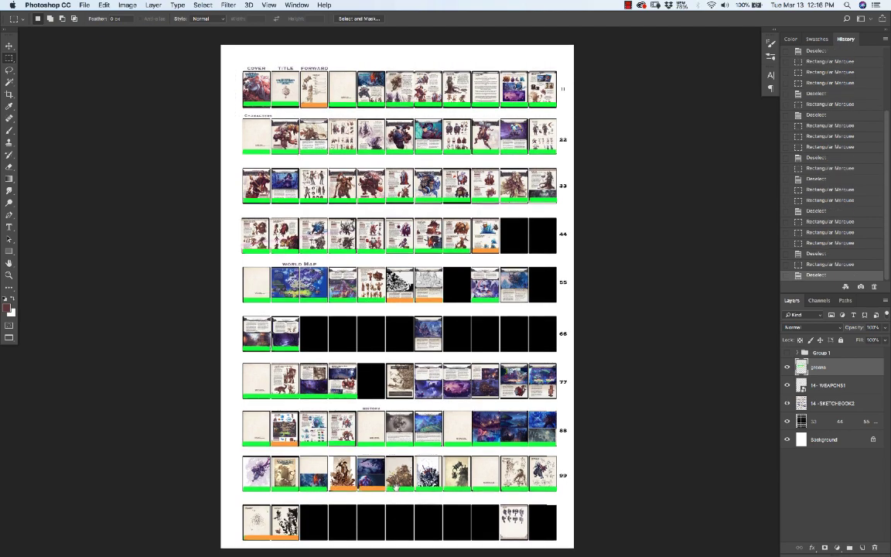
{"action": "scroll", "coordinate": [396, 482], "scroll_direction": "down", "scroll_amount": 3}
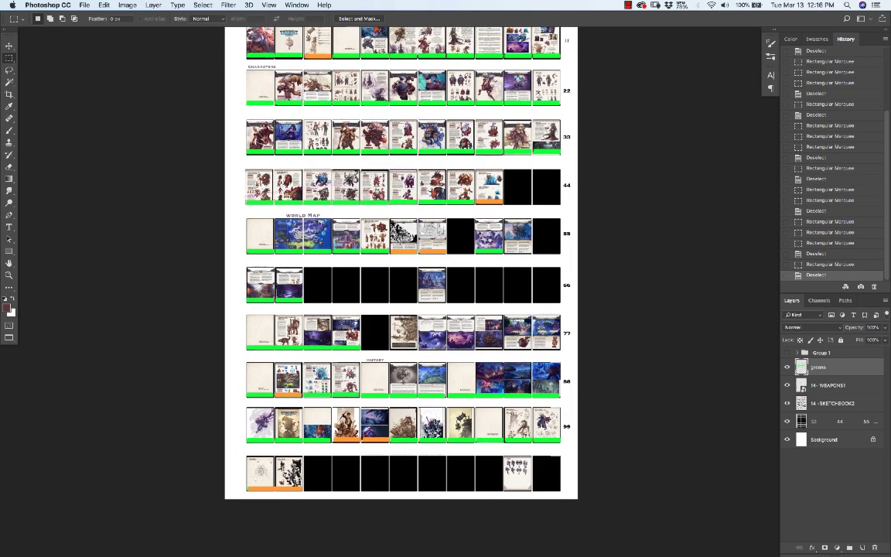